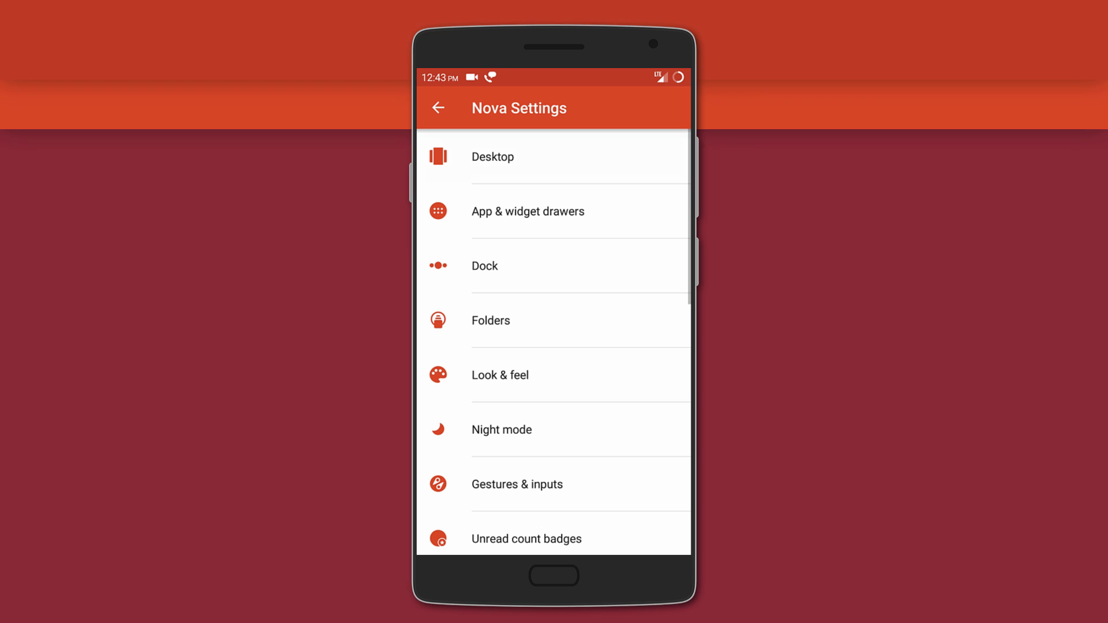
{"action": "left_click", "coordinate": [651, 227]}
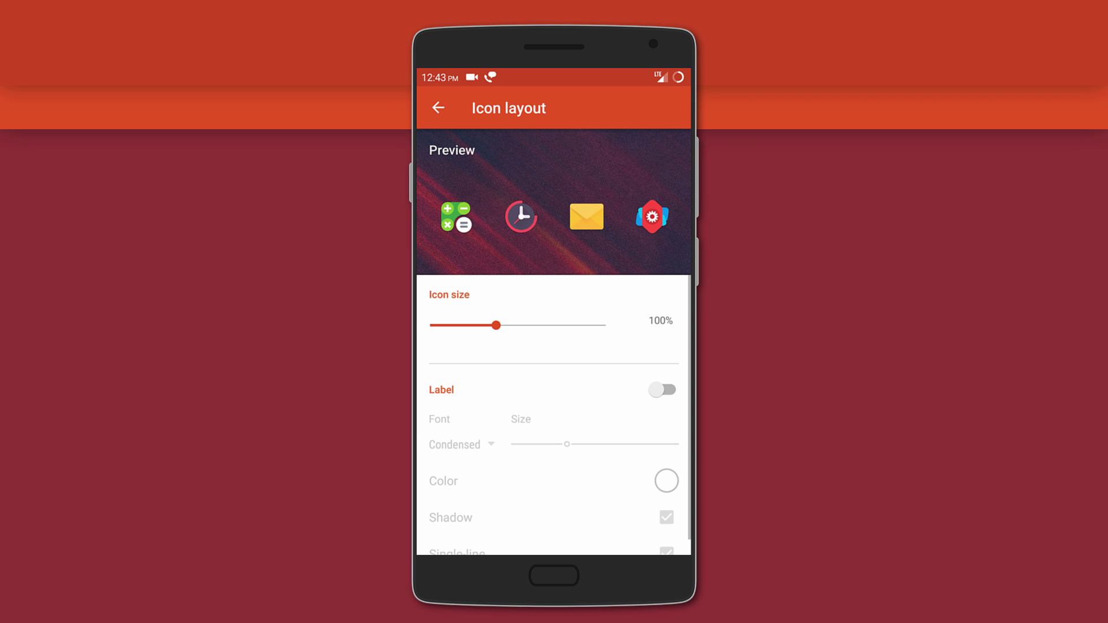
{"action": "scroll", "coordinate": [554, 415], "scroll_direction": "down", "scroll_amount": 1}
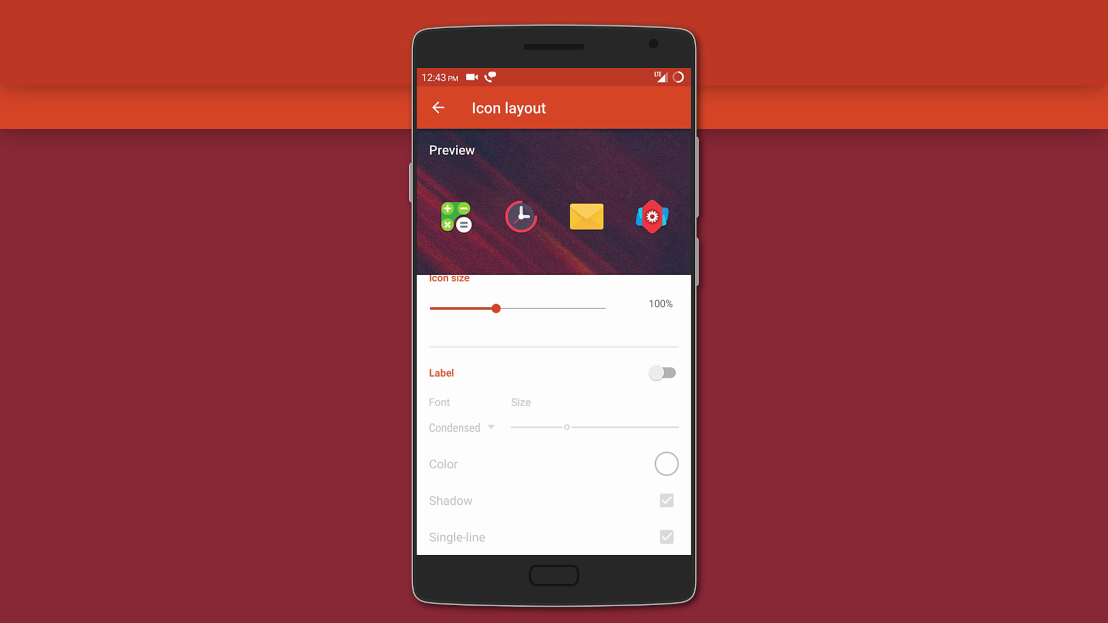
{"action": "key", "text": "Escape"}
{"action": "scroll", "coordinate": [554, 347], "scroll_direction": "down", "scroll_amount": 5}
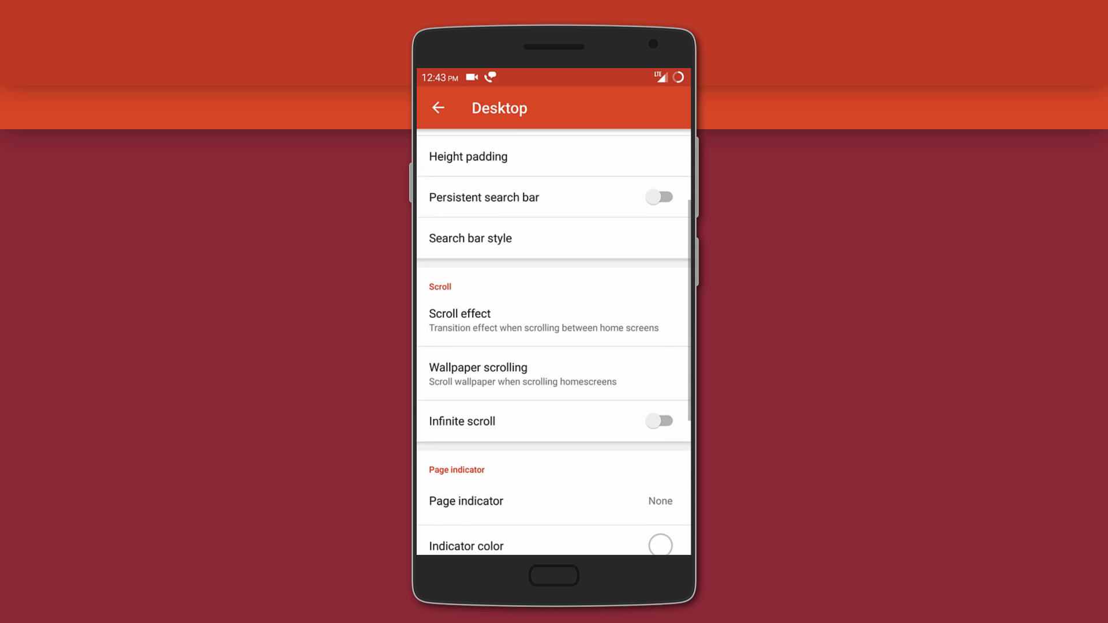
{"action": "left_click", "coordinate": [554, 385]}
{"action": "key", "text": "Escape"}
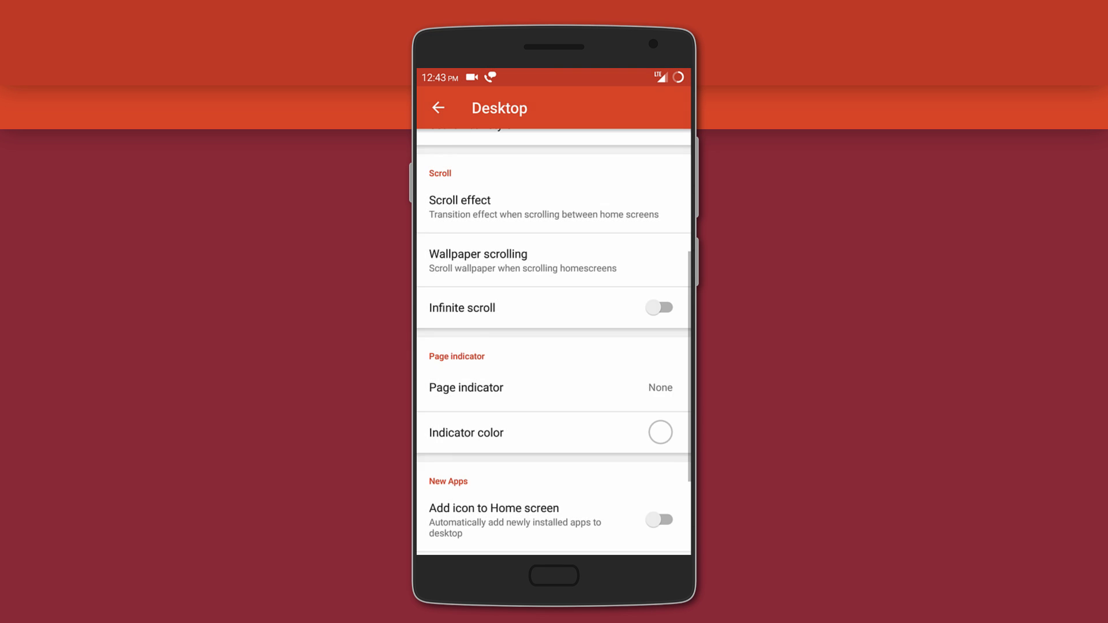
{"action": "key", "text": "Escape"}
{"action": "left_click", "coordinate": [623, 265]}
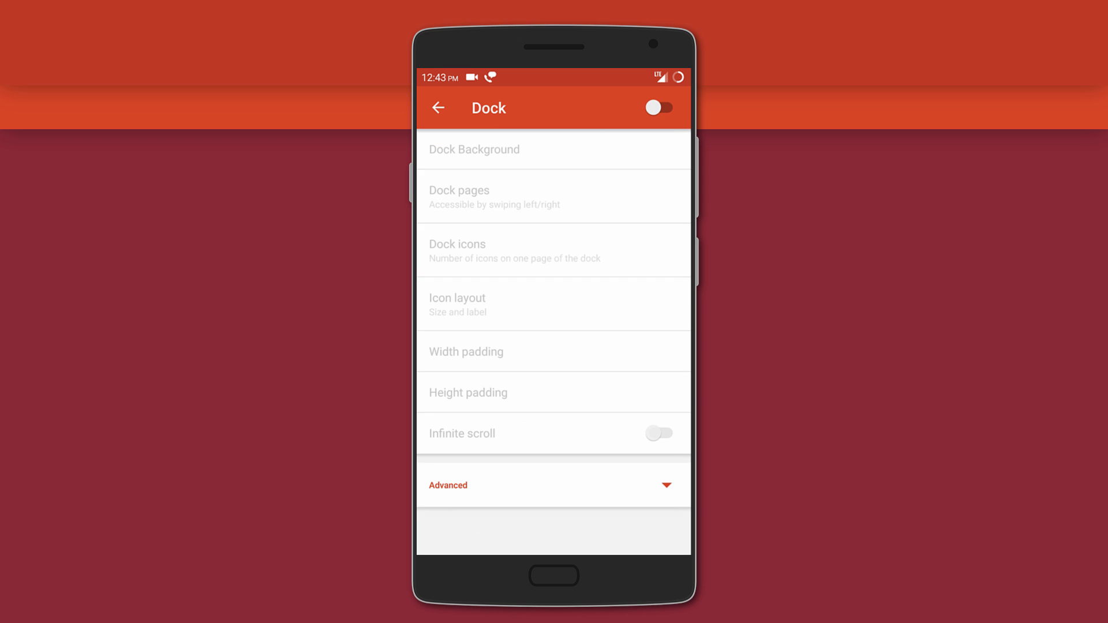
{"action": "key", "text": "Escape"}
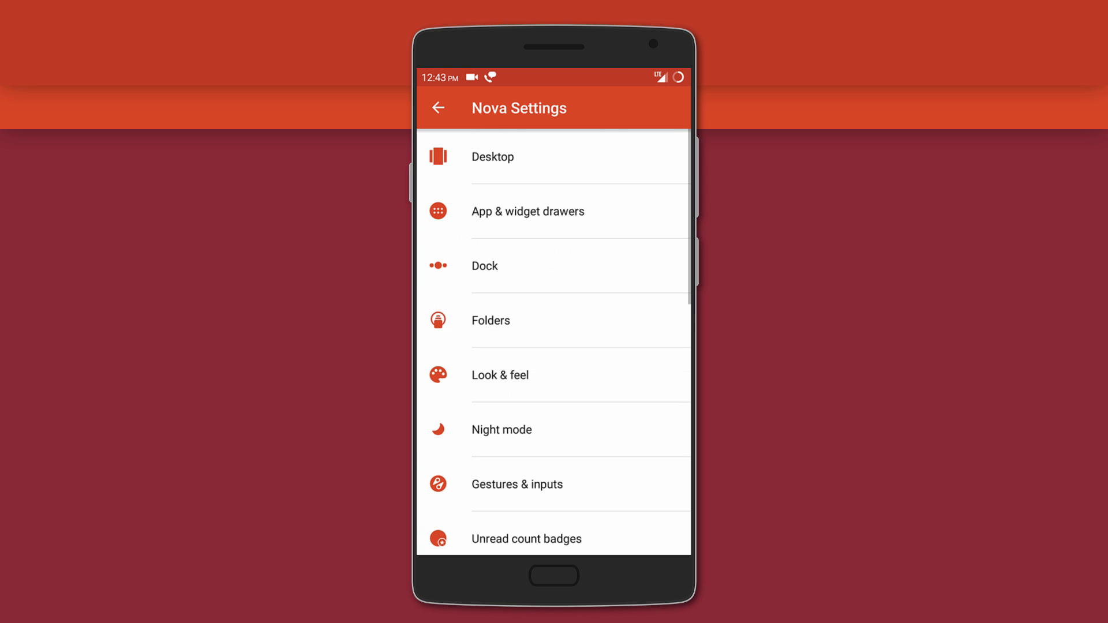
{"action": "scroll", "coordinate": [554, 346], "scroll_direction": "down", "scroll_amount": 1}
{"action": "left_click", "coordinate": [642, 322]}
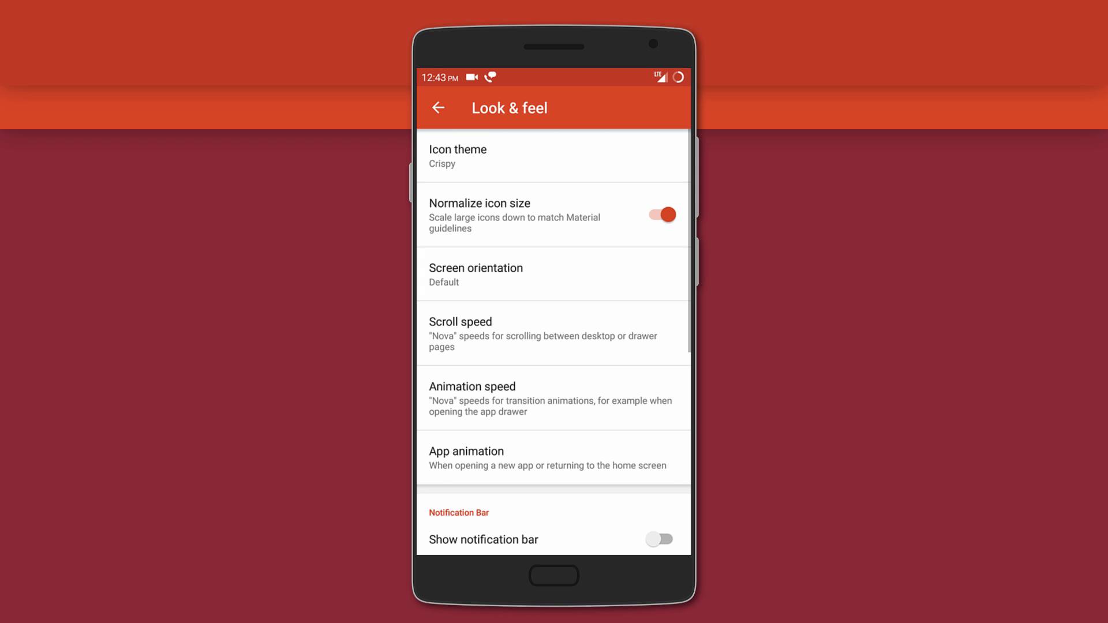
{"action": "left_click", "coordinate": [485, 156]}
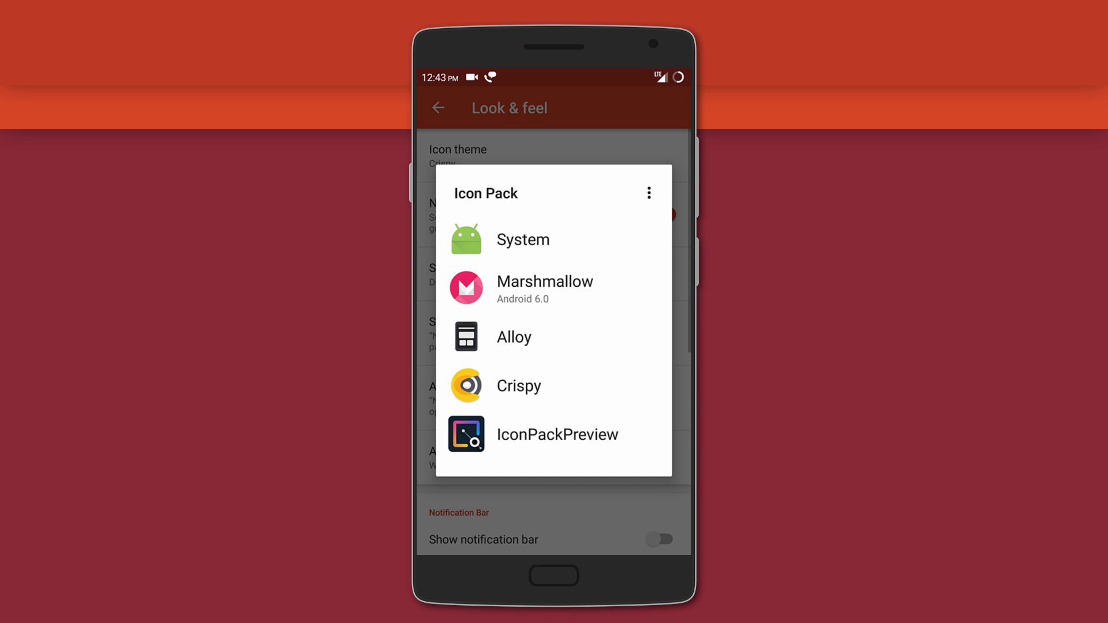
{"action": "key", "text": "Escape"}
{"action": "scroll", "coordinate": [554, 347], "scroll_direction": "down", "scroll_amount": 5}
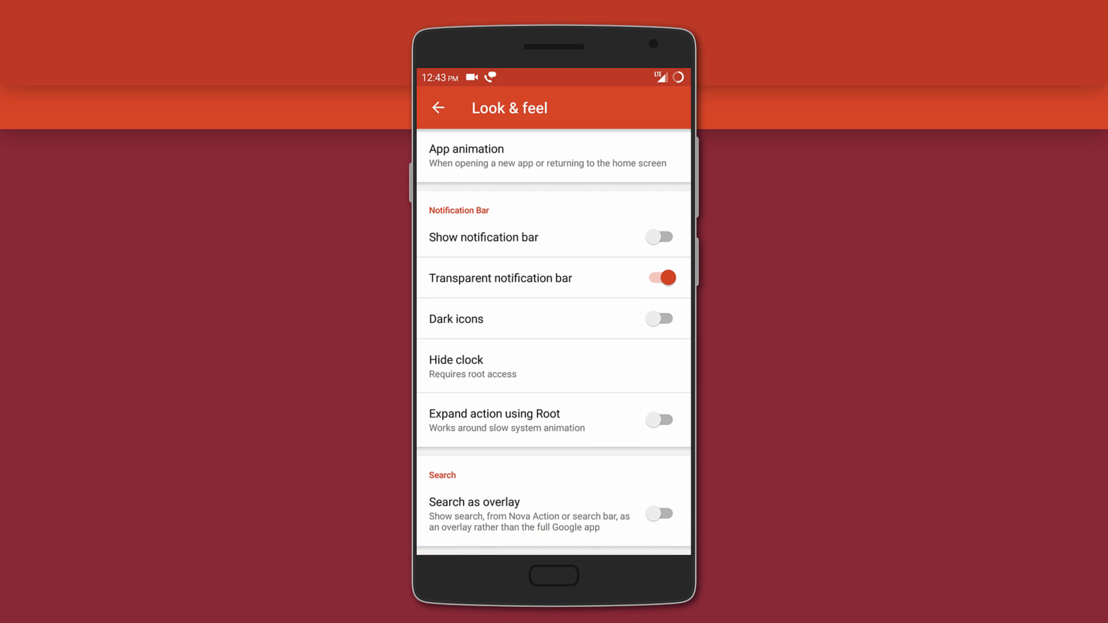
Give the Camera shortcut a swipe action that launches the Open Camera app, and save it
{"action": "key", "text": "Escape"}
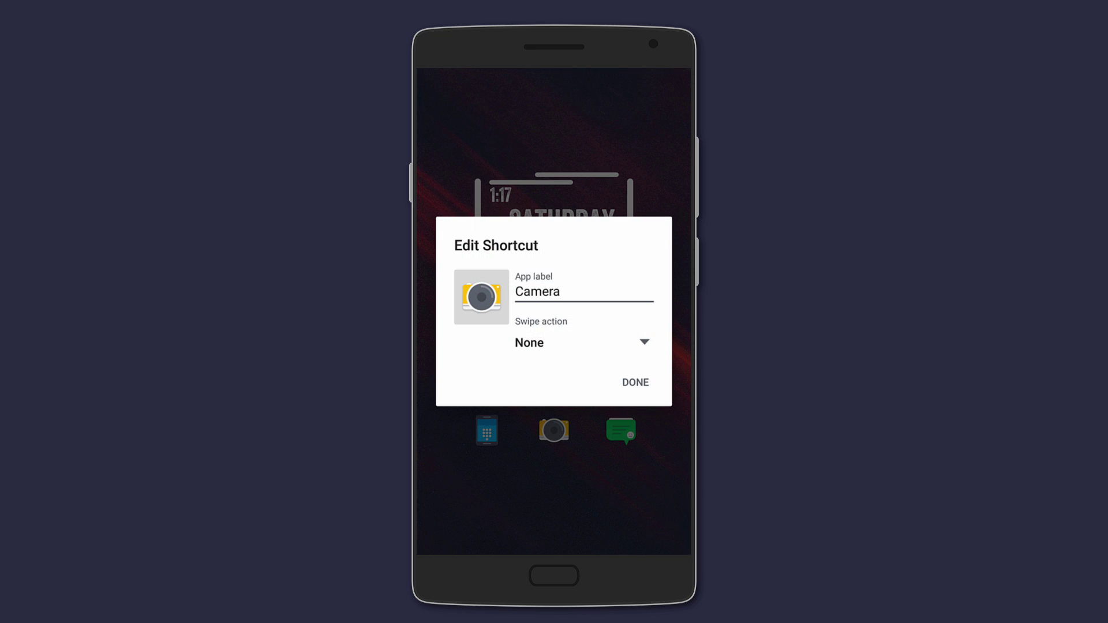
{"action": "left_click", "coordinate": [623, 342]}
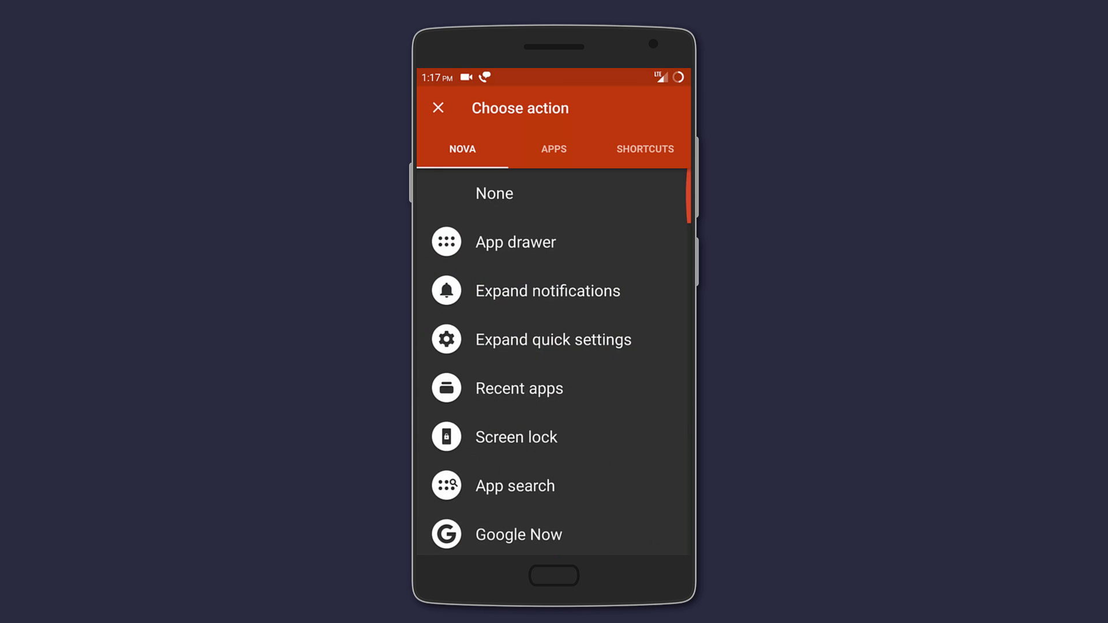
{"action": "left_click_drag", "start_coordinate": [624, 363], "coordinate": [450, 364]}
{"action": "left_click_drag", "start_coordinate": [624, 364], "coordinate": [485, 363]}
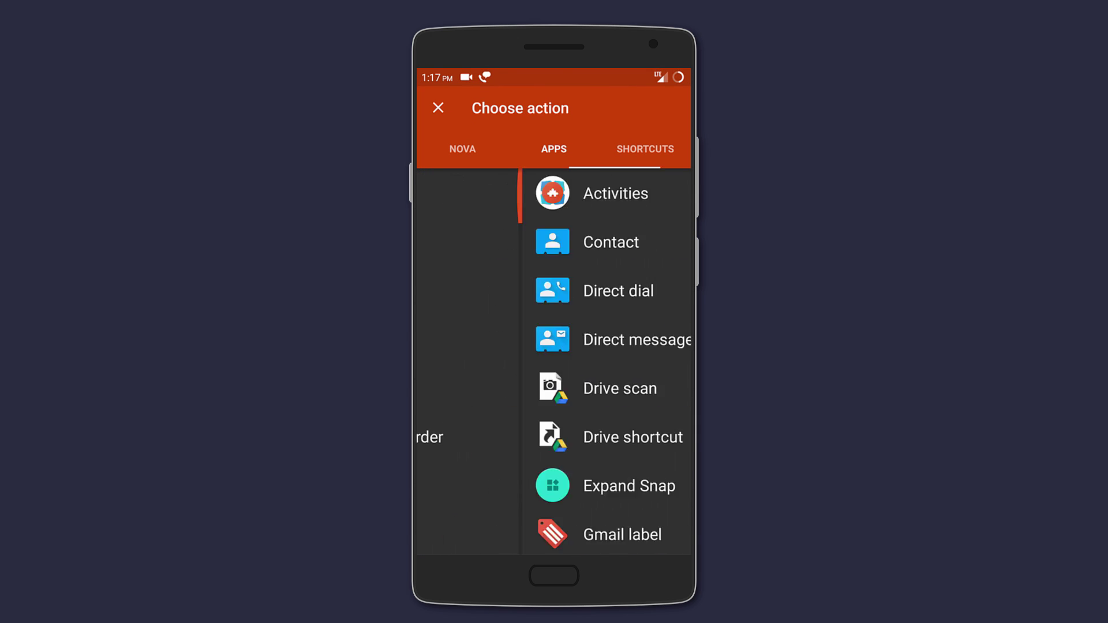
{"action": "scroll", "coordinate": [554, 364], "scroll_direction": "down", "scroll_amount": 15}
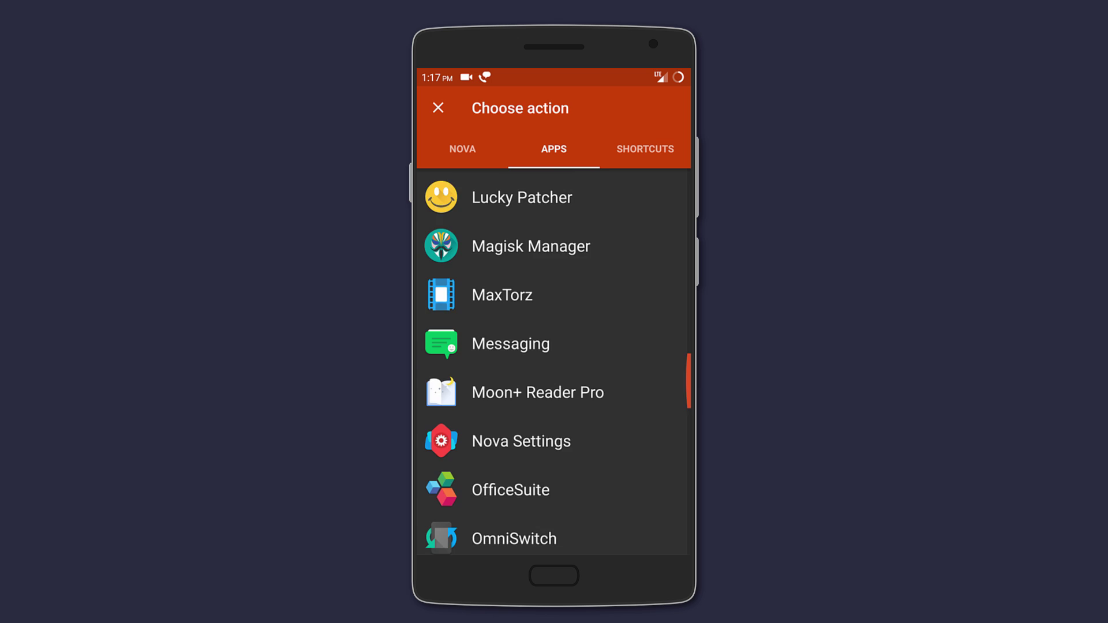
{"action": "scroll", "coordinate": [554, 364], "scroll_direction": "down", "scroll_amount": 5}
{"action": "left_click", "coordinate": [520, 289]}
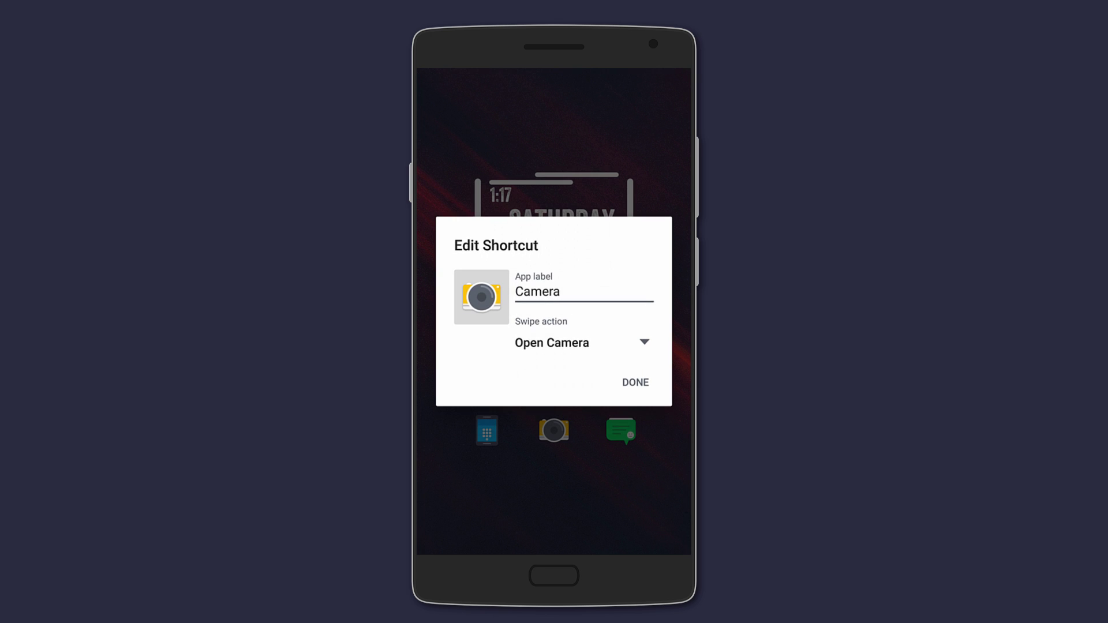
{"action": "left_click", "coordinate": [635, 382]}
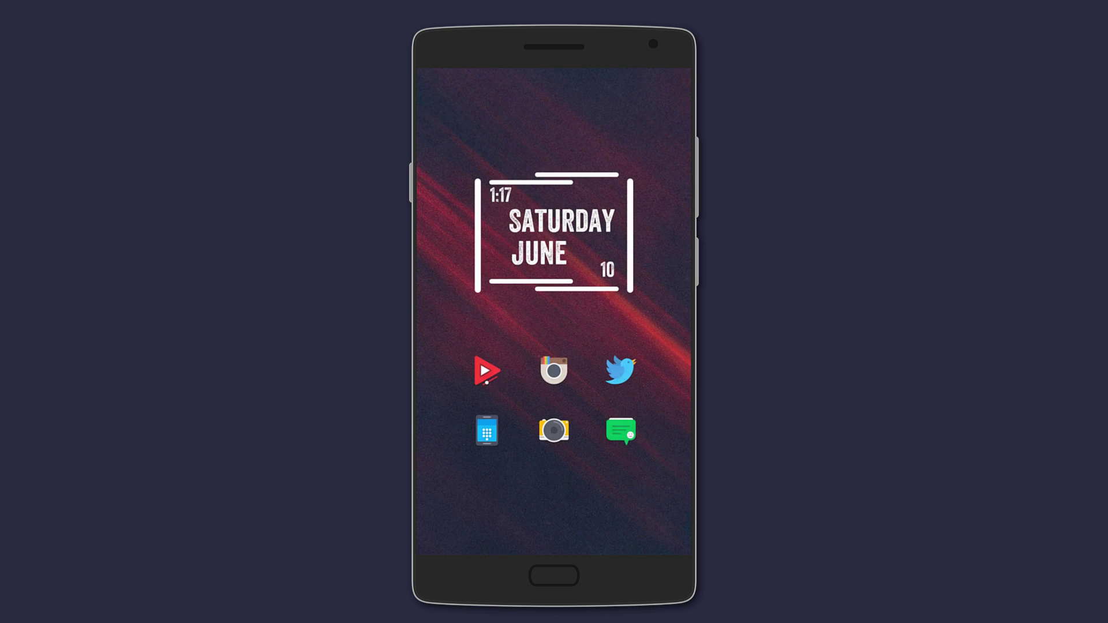
View the shortcut menus of the YouTube, Instagram and Twitter home screen icons
{"action": "left_click", "coordinate": [486, 371]}
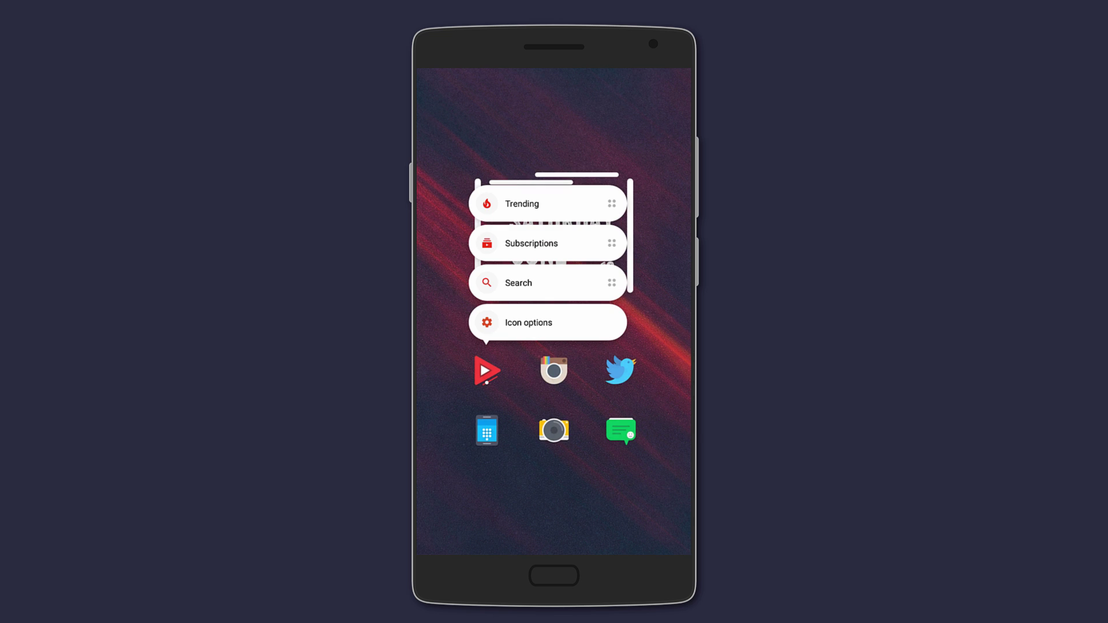
{"action": "key", "text": "Escape"}
{"action": "left_click", "coordinate": [554, 371]}
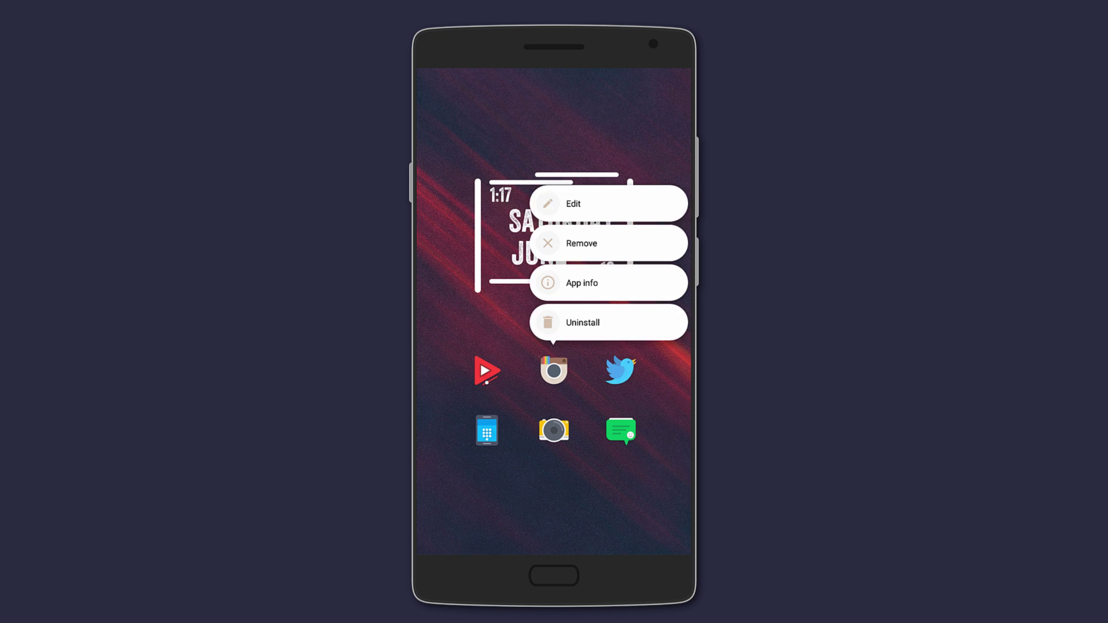
{"action": "key", "text": "Escape"}
{"action": "left_click", "coordinate": [621, 371]}
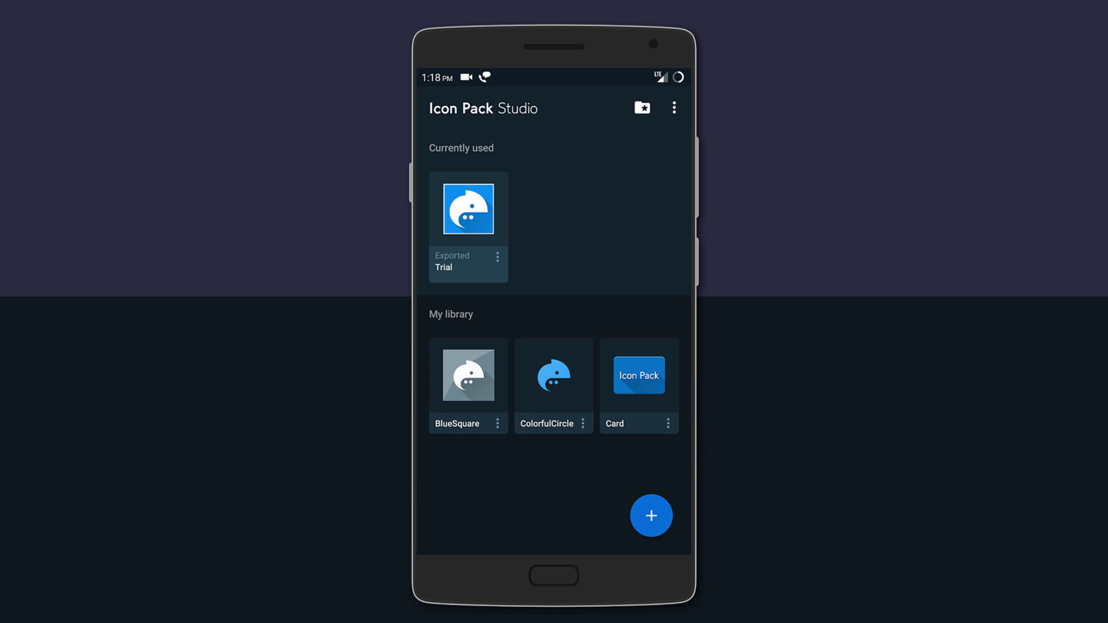
{"action": "left_click", "coordinate": [668, 424]}
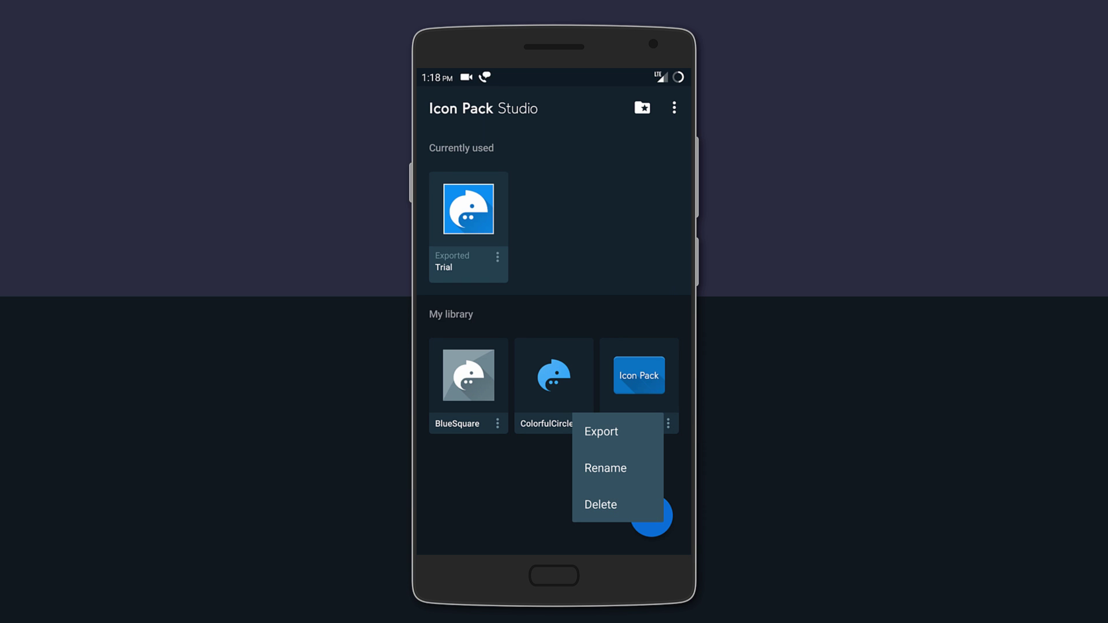
{"action": "left_click", "coordinate": [555, 375]}
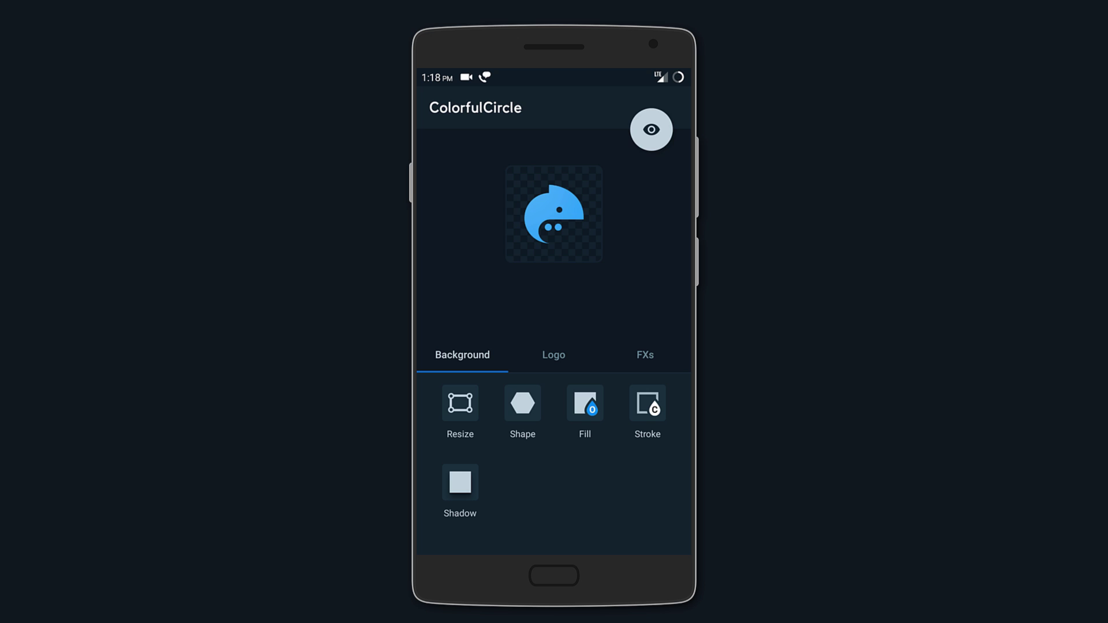
{"action": "left_click", "coordinate": [652, 129]}
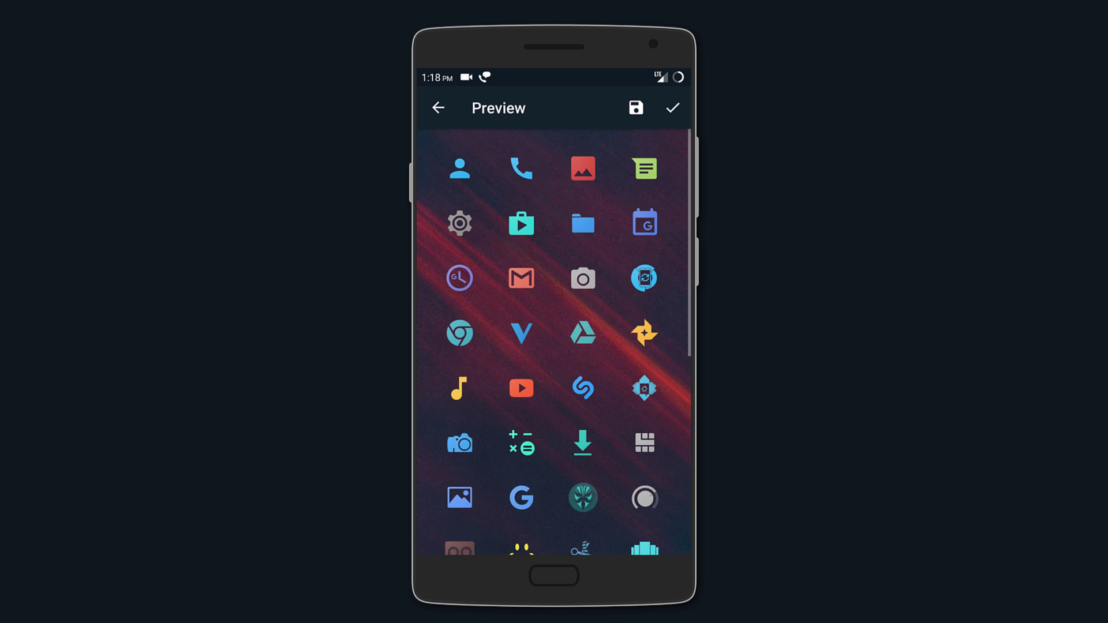
{"action": "scroll", "coordinate": [554, 346], "scroll_direction": "down", "scroll_amount": 3}
{"action": "scroll", "coordinate": [554, 346], "scroll_direction": "down", "scroll_amount": 5}
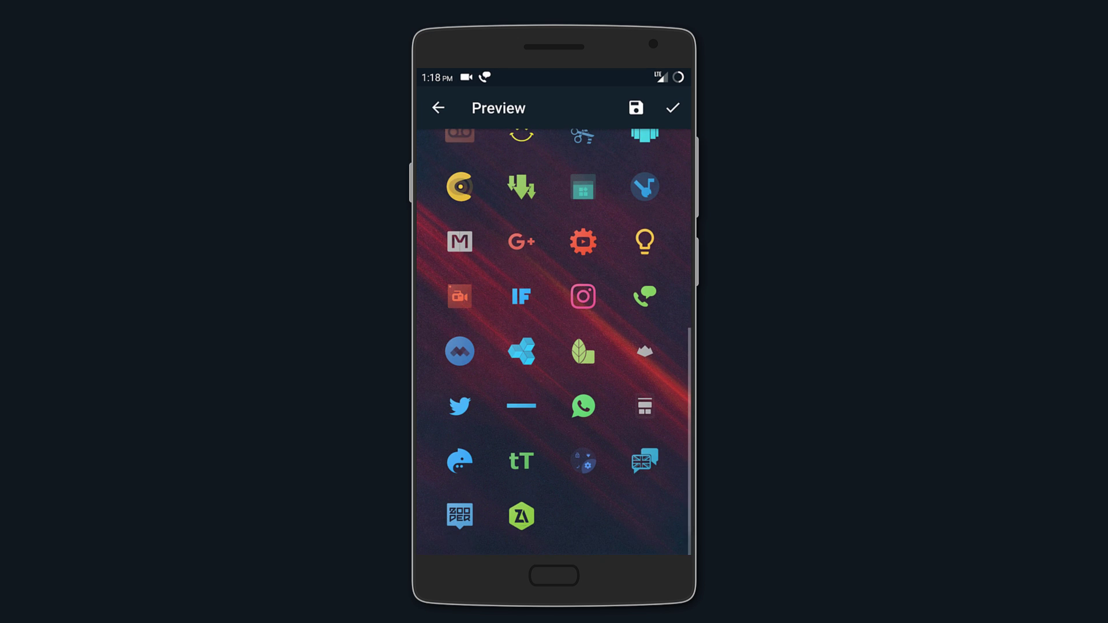
{"action": "scroll", "coordinate": [554, 347], "scroll_direction": "up", "scroll_amount": 5}
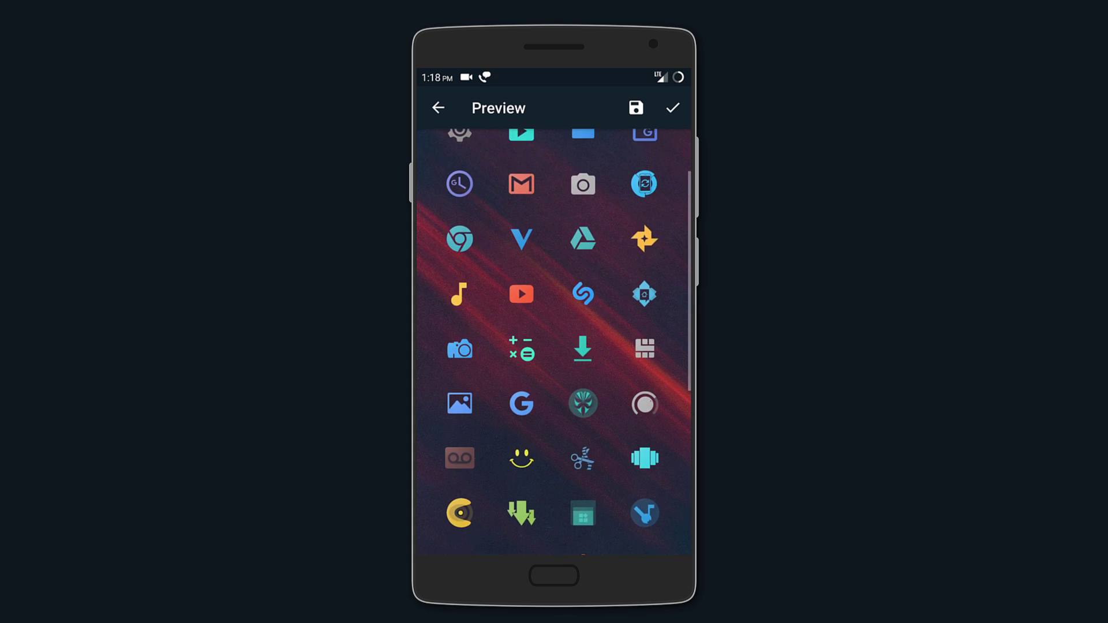
Create a new square-shaped icon pack whose icon backgrounds use each app's colour
{"action": "key", "text": "Escape"}
{"action": "key", "text": "Escape"}
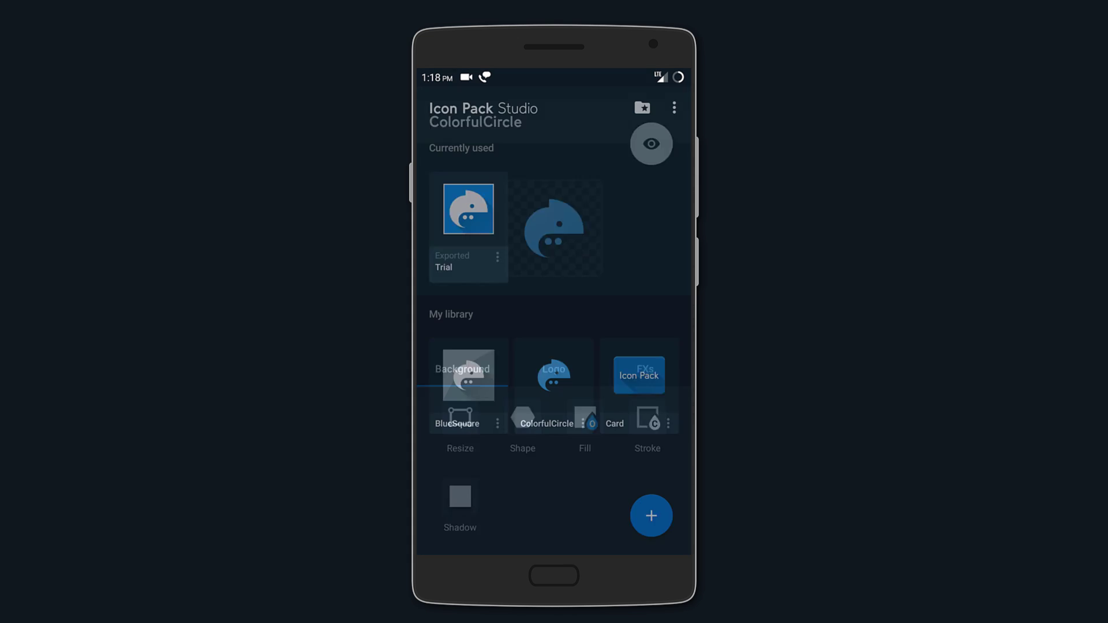
{"action": "left_click", "coordinate": [651, 516]}
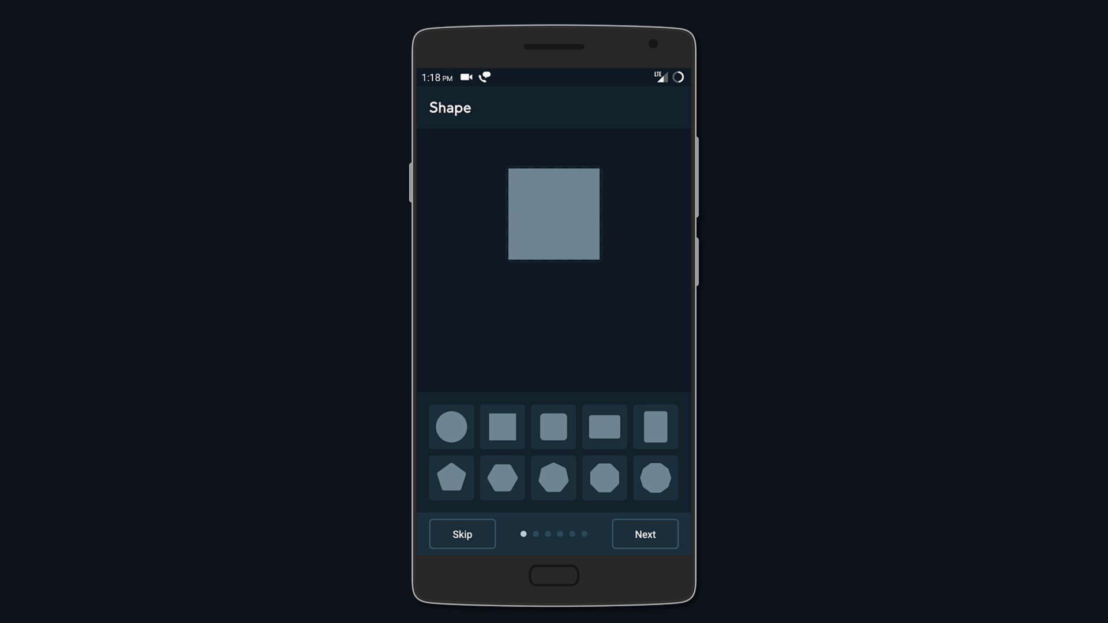
{"action": "left_click", "coordinate": [645, 534]}
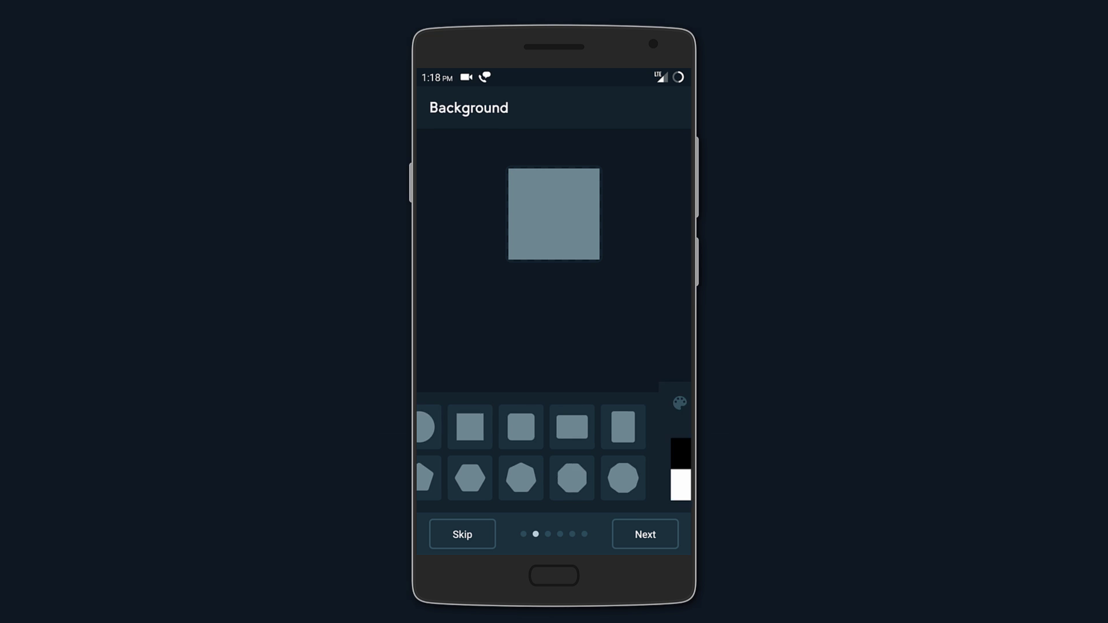
{"action": "left_click", "coordinate": [480, 407]}
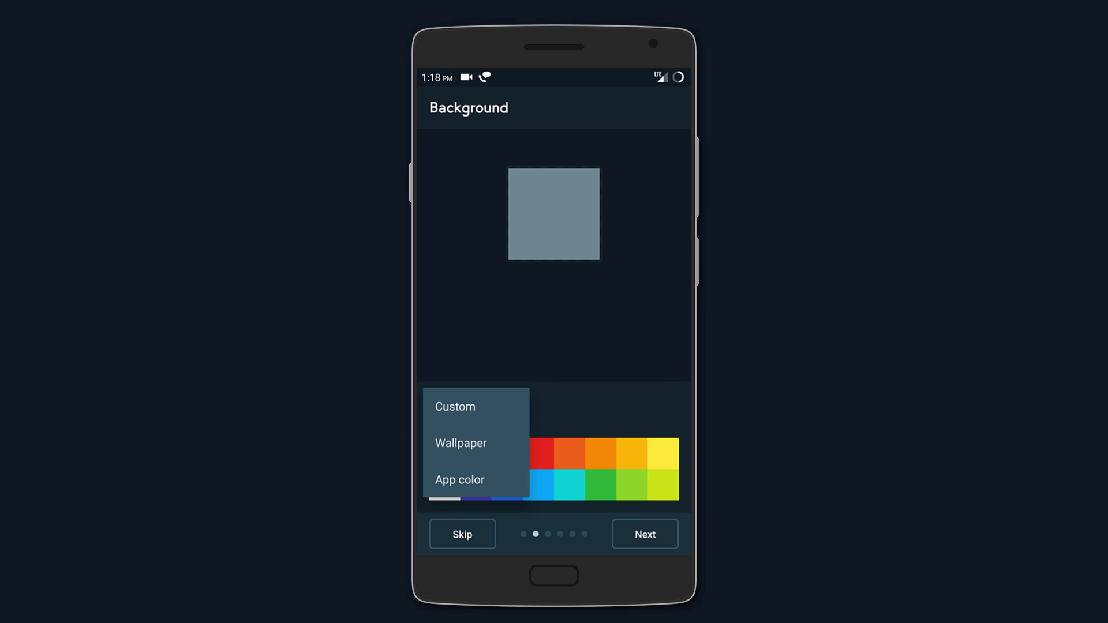
{"action": "left_click", "coordinate": [460, 480]}
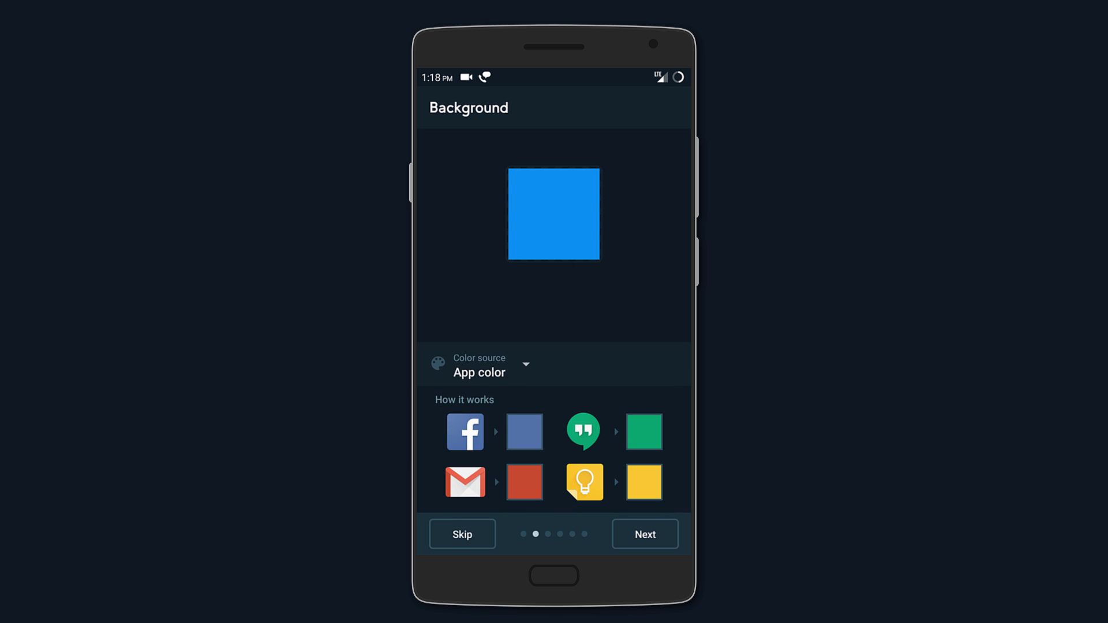
{"action": "left_click", "coordinate": [645, 533]}
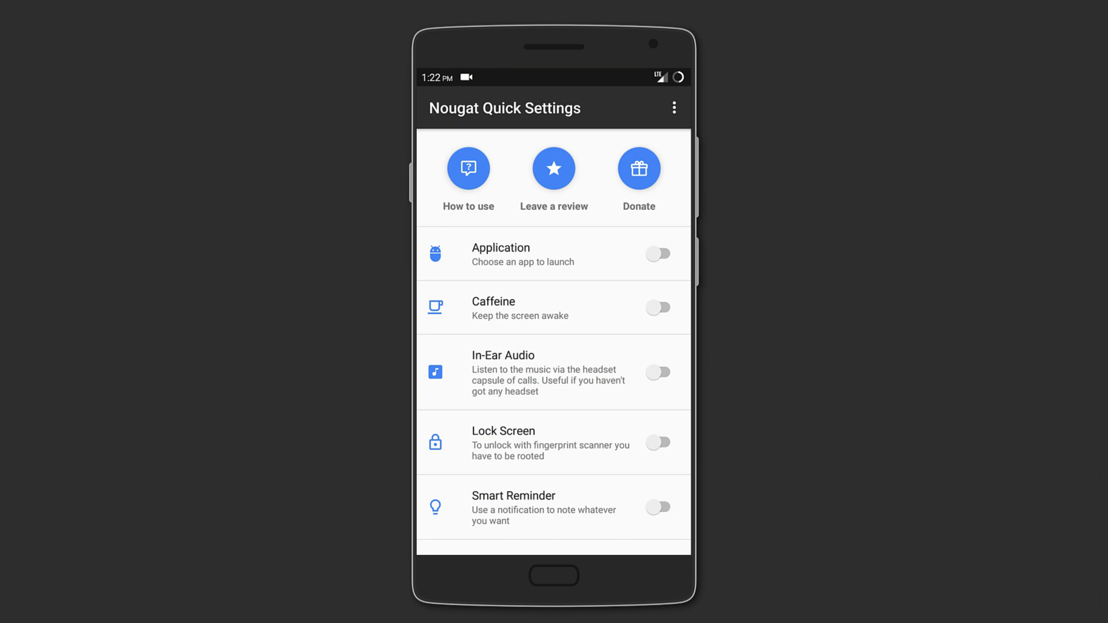
{"action": "scroll", "coordinate": [554, 342], "scroll_direction": "down", "scroll_amount": 3}
{"action": "scroll", "coordinate": [554, 342], "scroll_direction": "down", "scroll_amount": 3}
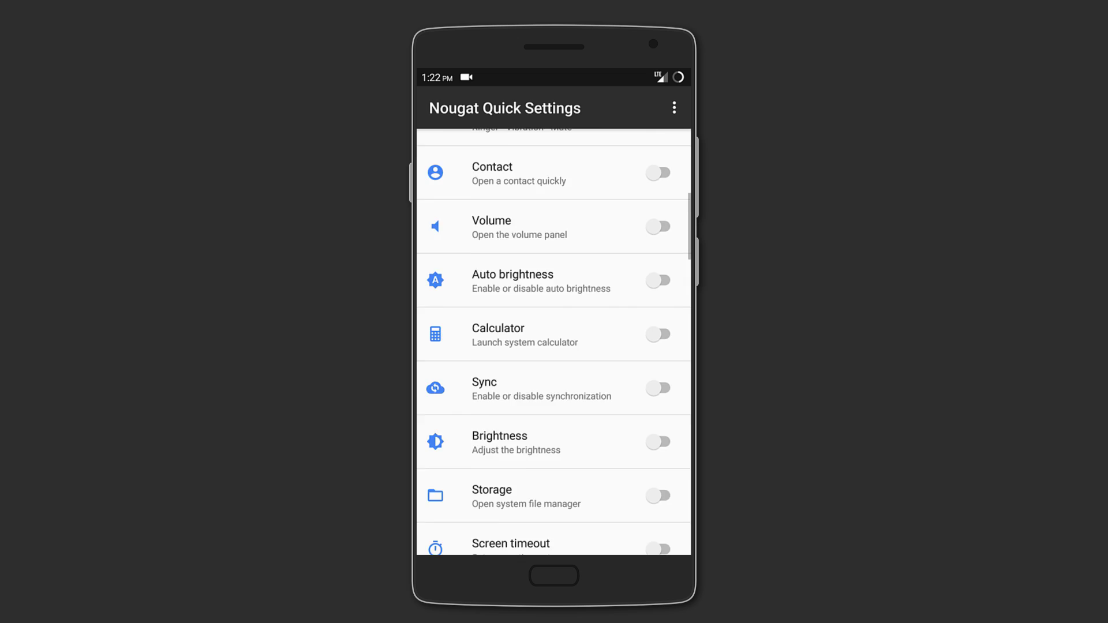
{"action": "scroll", "coordinate": [555, 342], "scroll_direction": "down", "scroll_amount": 5}
{"action": "scroll", "coordinate": [554, 341], "scroll_direction": "down", "scroll_amount": 3}
{"action": "scroll", "coordinate": [554, 342], "scroll_direction": "down", "scroll_amount": 5}
{"action": "scroll", "coordinate": [554, 342], "scroll_direction": "down", "scroll_amount": 3}
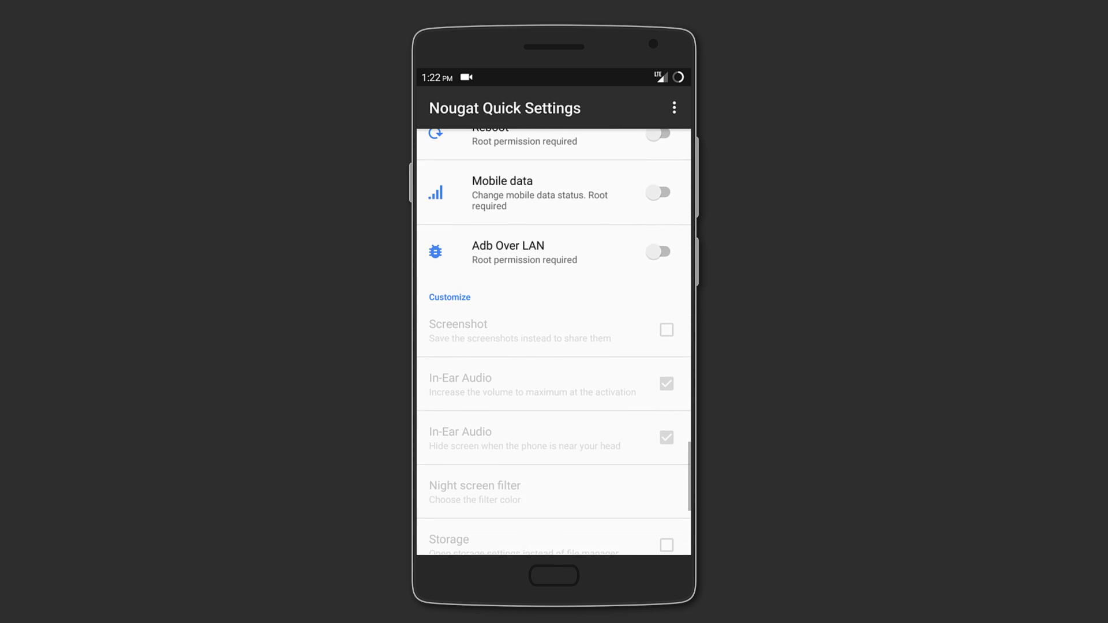
{"action": "scroll", "coordinate": [554, 342], "scroll_direction": "down", "scroll_amount": 1}
{"action": "scroll", "coordinate": [555, 341], "scroll_direction": "up", "scroll_amount": 3}
{"action": "scroll", "coordinate": [554, 342], "scroll_direction": "up", "scroll_amount": 10}
{"action": "scroll", "coordinate": [555, 342], "scroll_direction": "up", "scroll_amount": 5}
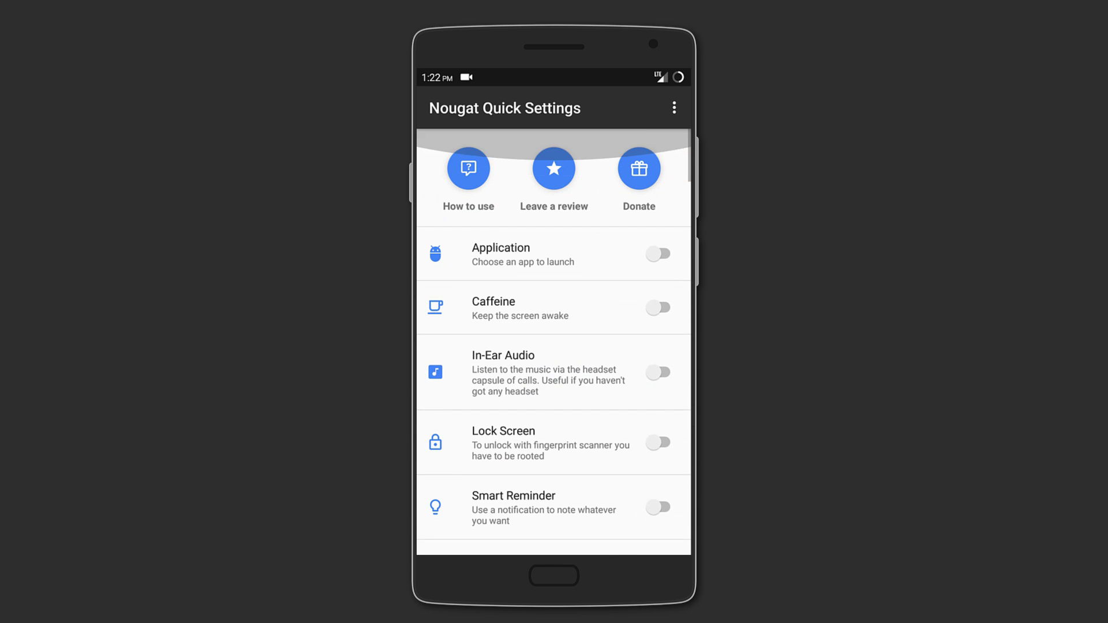
Enable the Caffeine, Screenshot, Night screen filter, Counter, Dice and Play / Pause tiles
{"action": "left_click", "coordinate": [529, 307]}
{"action": "scroll", "coordinate": [554, 341], "scroll_direction": "down", "scroll_amount": 1}
{"action": "scroll", "coordinate": [554, 342], "scroll_direction": "down", "scroll_amount": 1}
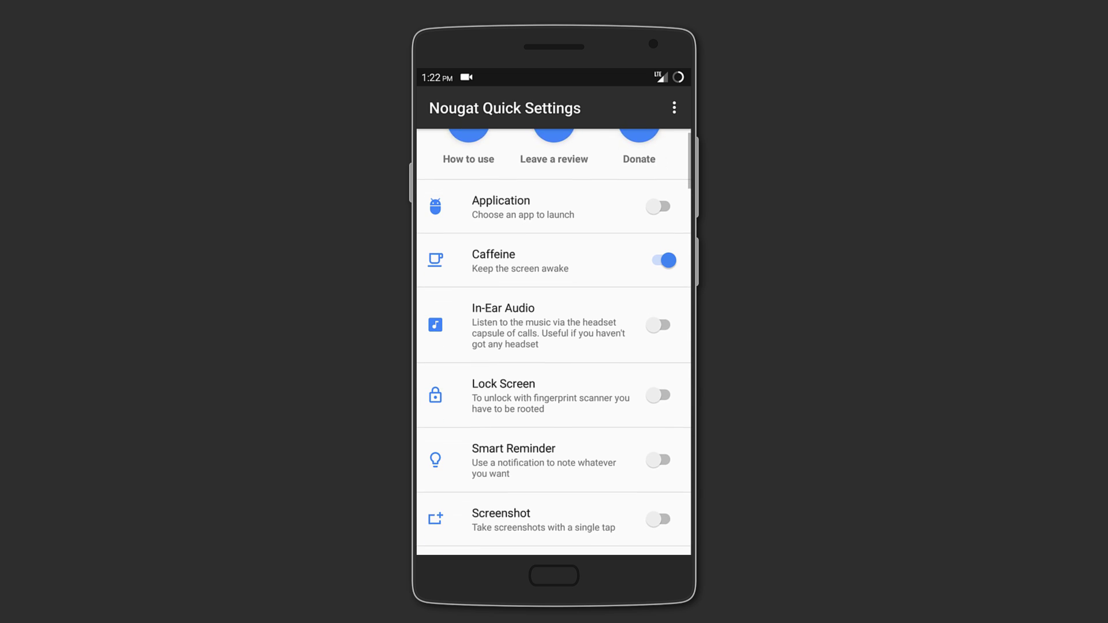
{"action": "scroll", "coordinate": [554, 343], "scroll_direction": "down", "scroll_amount": 2}
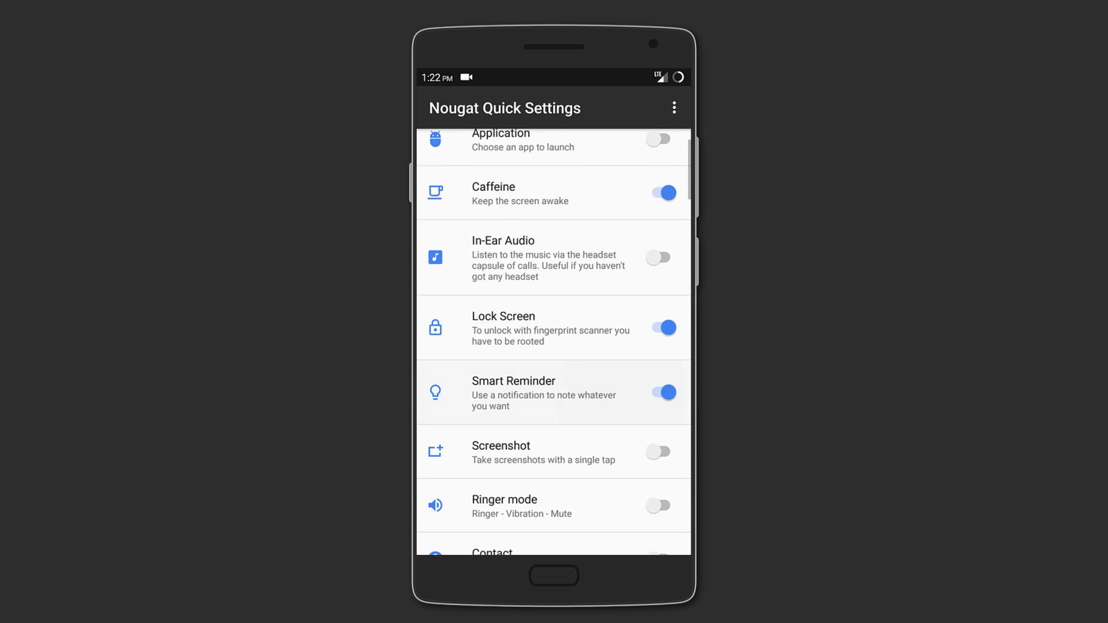
{"action": "scroll", "coordinate": [554, 341], "scroll_direction": "down", "scroll_amount": 2}
{"action": "left_click", "coordinate": [529, 324]}
{"action": "scroll", "coordinate": [554, 342], "scroll_direction": "down", "scroll_amount": 2}
{"action": "scroll", "coordinate": [554, 342], "scroll_direction": "down", "scroll_amount": 1}
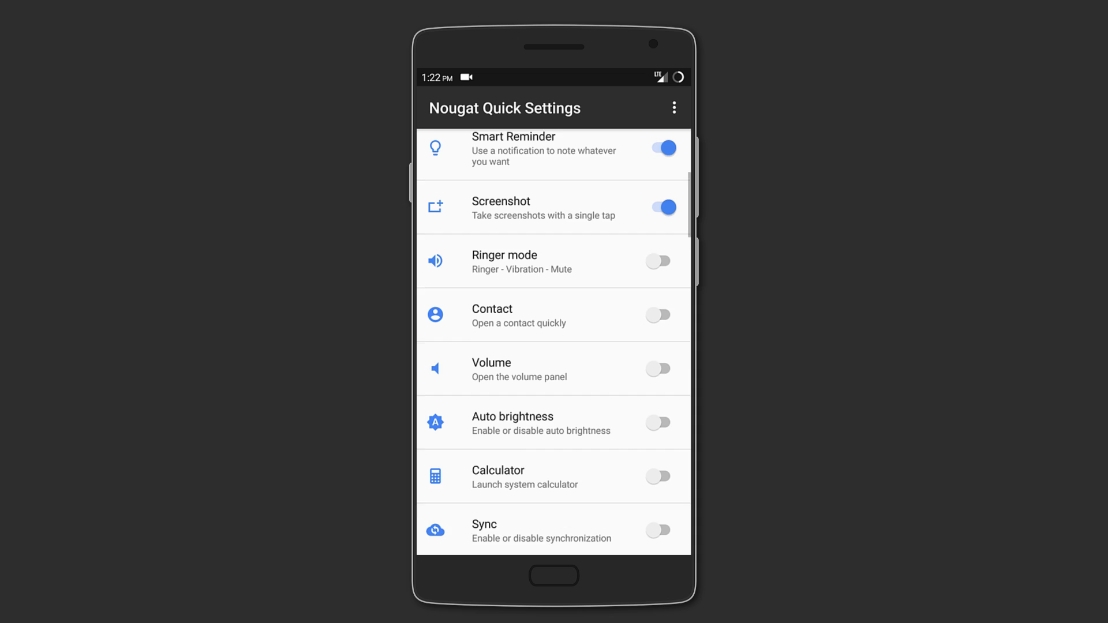
{"action": "scroll", "coordinate": [554, 341], "scroll_direction": "down", "scroll_amount": 1}
{"action": "scroll", "coordinate": [554, 342], "scroll_direction": "down", "scroll_amount": 2}
{"action": "scroll", "coordinate": [554, 342], "scroll_direction": "down", "scroll_amount": 1}
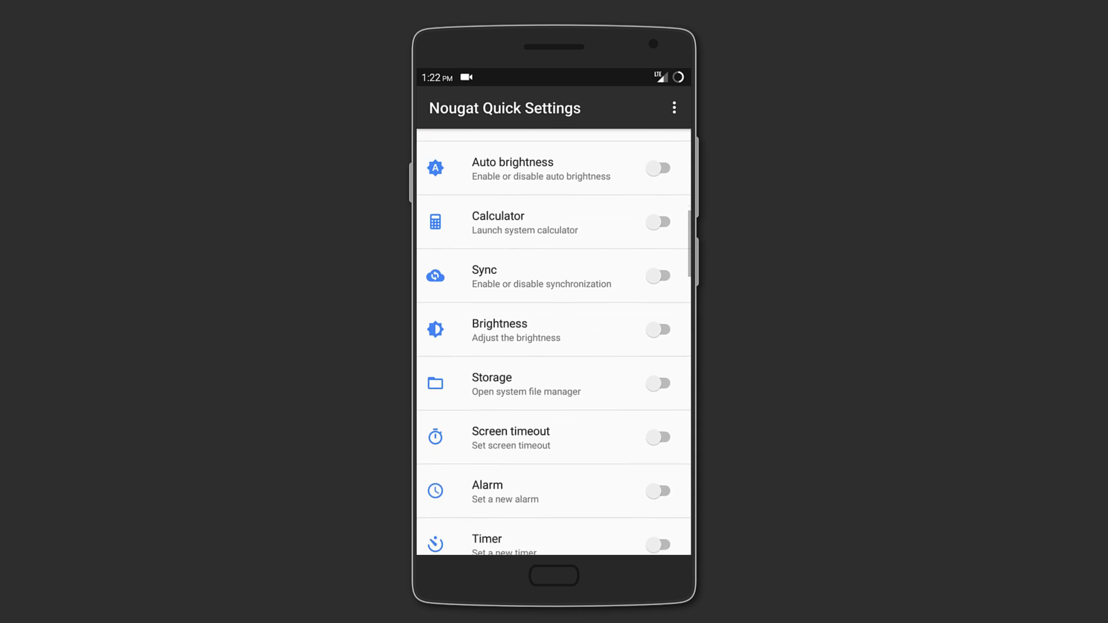
{"action": "scroll", "coordinate": [554, 342], "scroll_direction": "down", "scroll_amount": 2}
{"action": "scroll", "coordinate": [554, 342], "scroll_direction": "down", "scroll_amount": 3}
{"action": "left_click", "coordinate": [658, 314]}
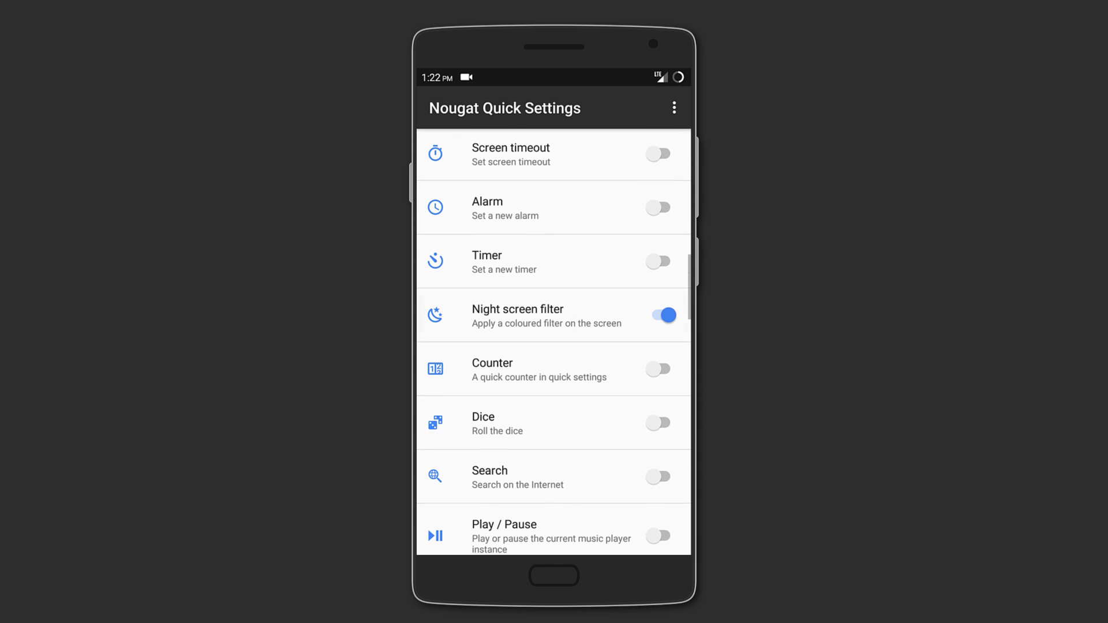
{"action": "left_click", "coordinate": [659, 369]}
{"action": "left_click", "coordinate": [654, 422]}
{"action": "scroll", "coordinate": [555, 342], "scroll_direction": "down", "scroll_amount": 2}
{"action": "scroll", "coordinate": [554, 342], "scroll_direction": "down", "scroll_amount": 3}
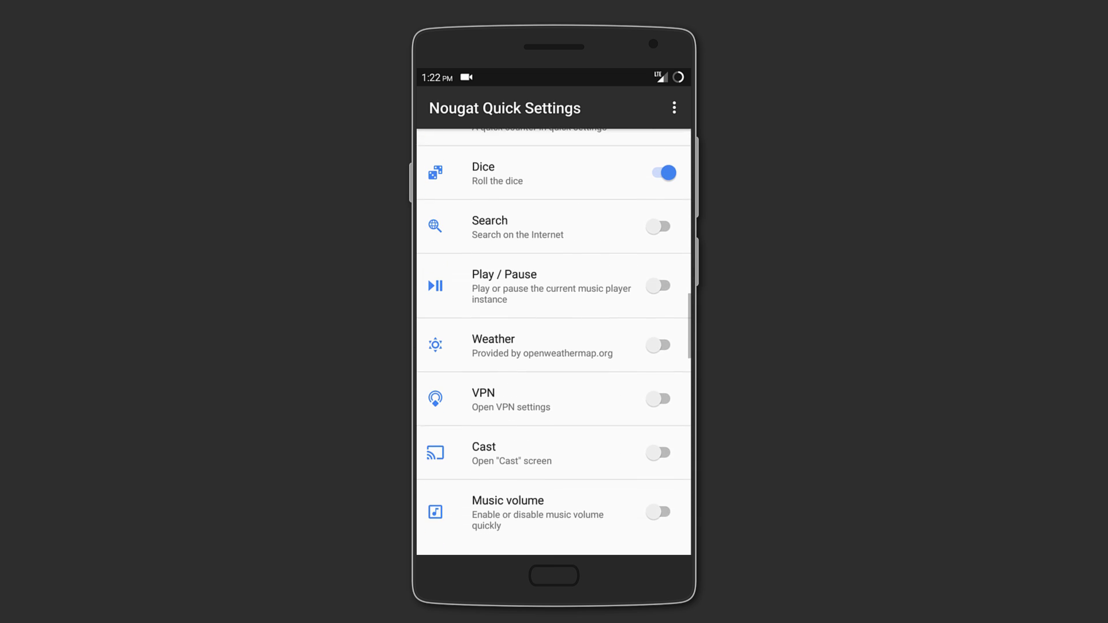
{"action": "left_click", "coordinate": [663, 266]}
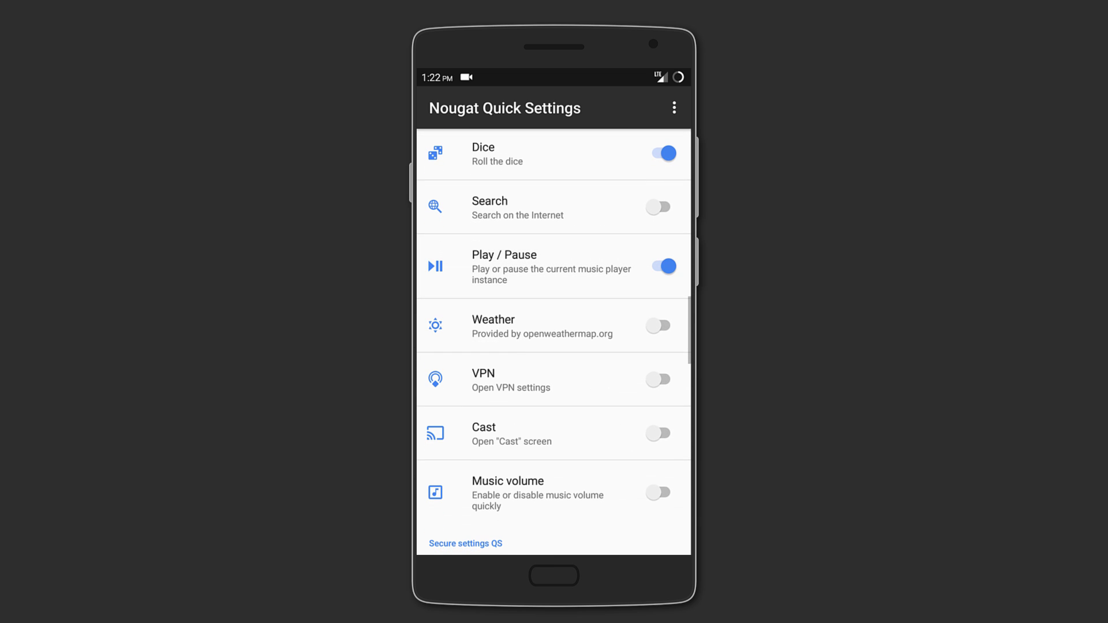
{"action": "scroll", "coordinate": [554, 342], "scroll_direction": "down", "scroll_amount": 1}
{"action": "scroll", "coordinate": [554, 341], "scroll_direction": "down", "scroll_amount": 2}
{"action": "scroll", "coordinate": [554, 342], "scroll_direction": "down", "scroll_amount": 4}
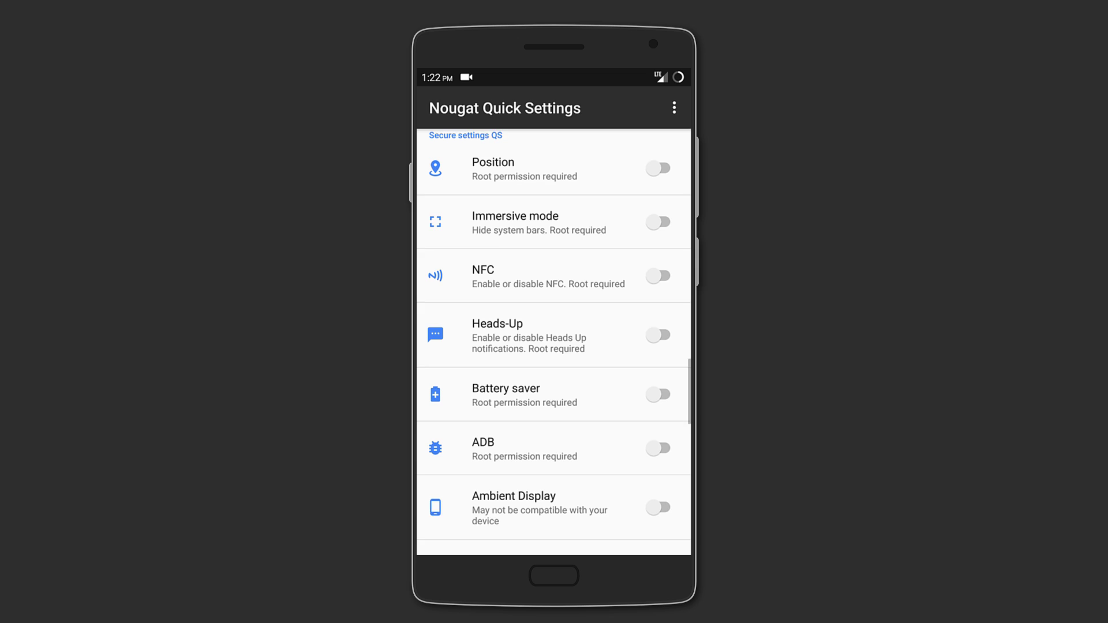
{"action": "scroll", "coordinate": [554, 342], "scroll_direction": "down", "scroll_amount": 1}
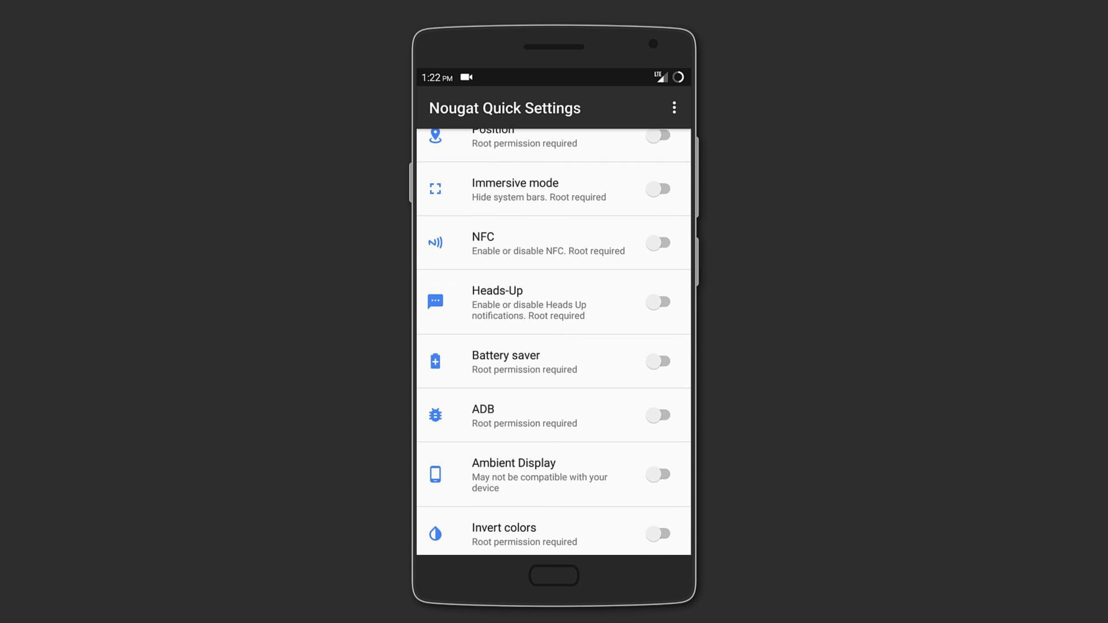
Pull down quick settings and page through the newly added tiles
{"action": "left_click_drag", "start_coordinate": [554, 76], "coordinate": [554, 433]}
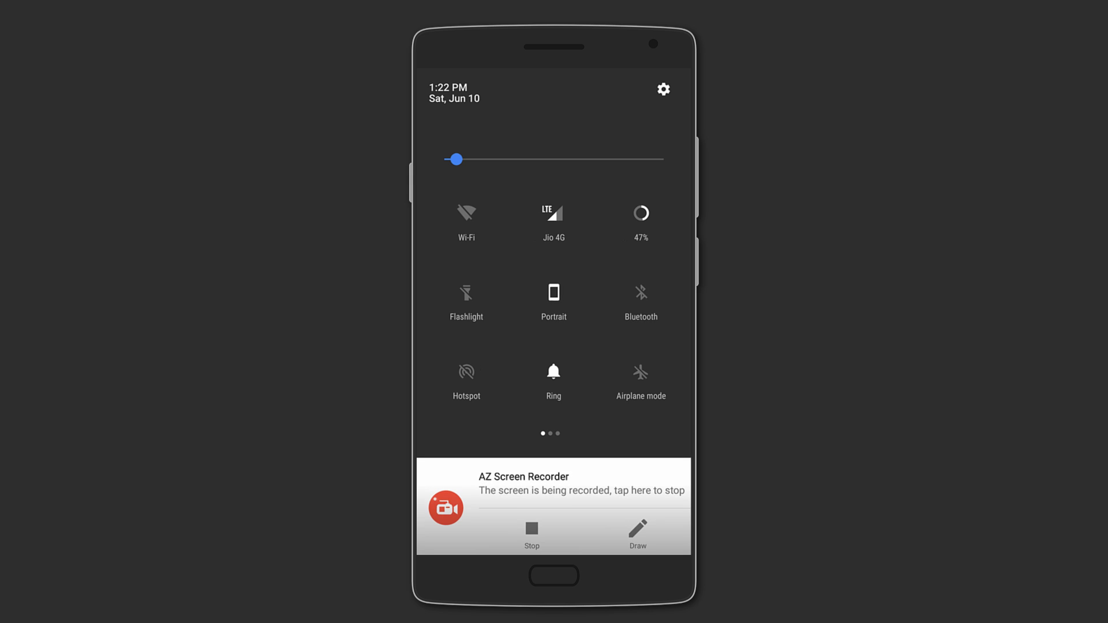
{"action": "left_click_drag", "start_coordinate": [641, 303], "coordinate": [468, 303]}
{"action": "left_click_drag", "start_coordinate": [640, 303], "coordinate": [467, 303]}
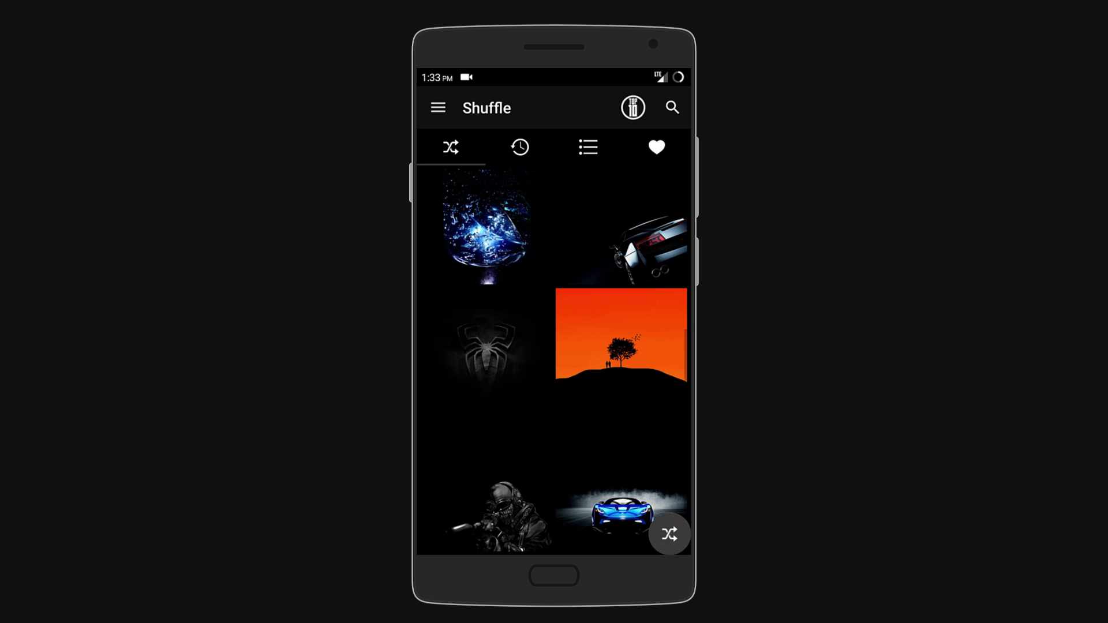
Browse the Recent wallpapers and preview 'Every Thing Will Be OK'
{"action": "left_click", "coordinate": [520, 147]}
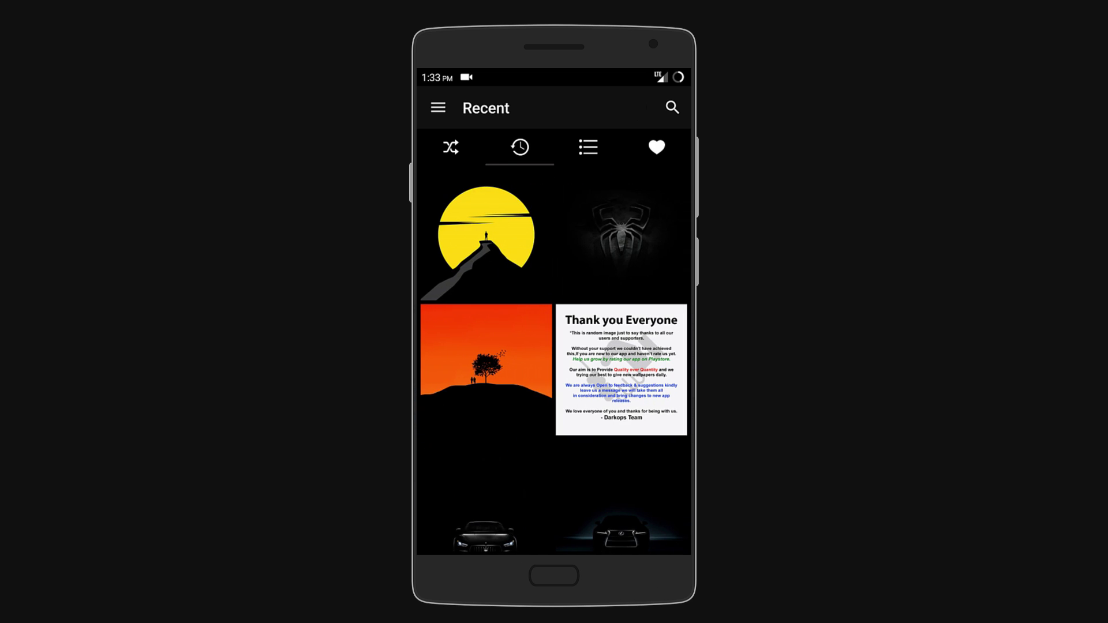
{"action": "scroll", "coordinate": [555, 361], "scroll_direction": "down", "scroll_amount": 5}
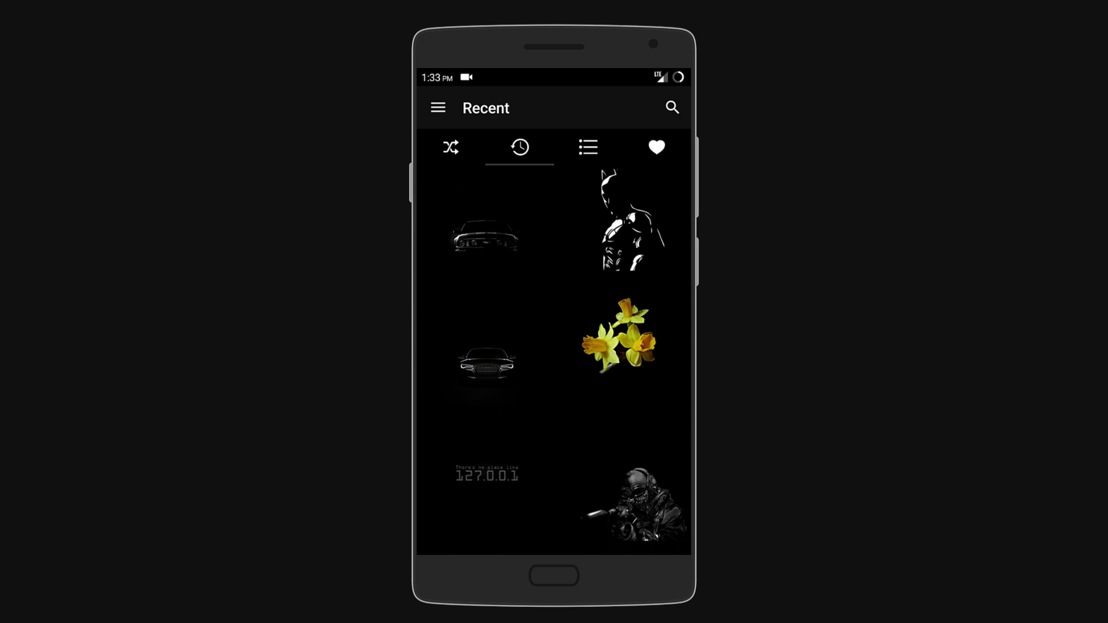
{"action": "scroll", "coordinate": [554, 362], "scroll_direction": "down", "scroll_amount": 5}
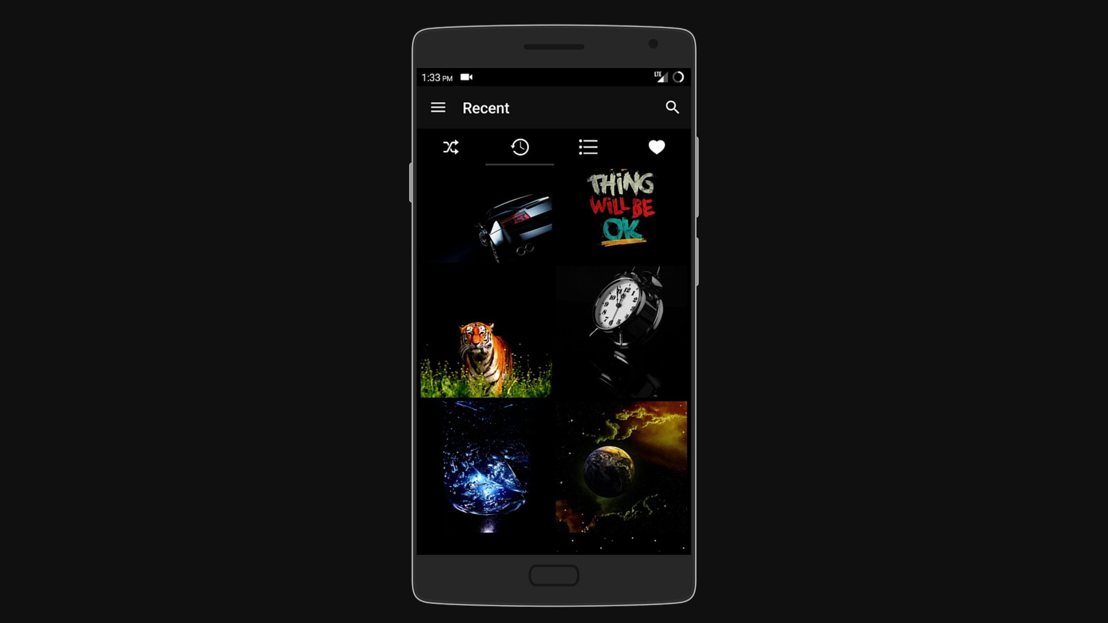
{"action": "left_click", "coordinate": [622, 212]}
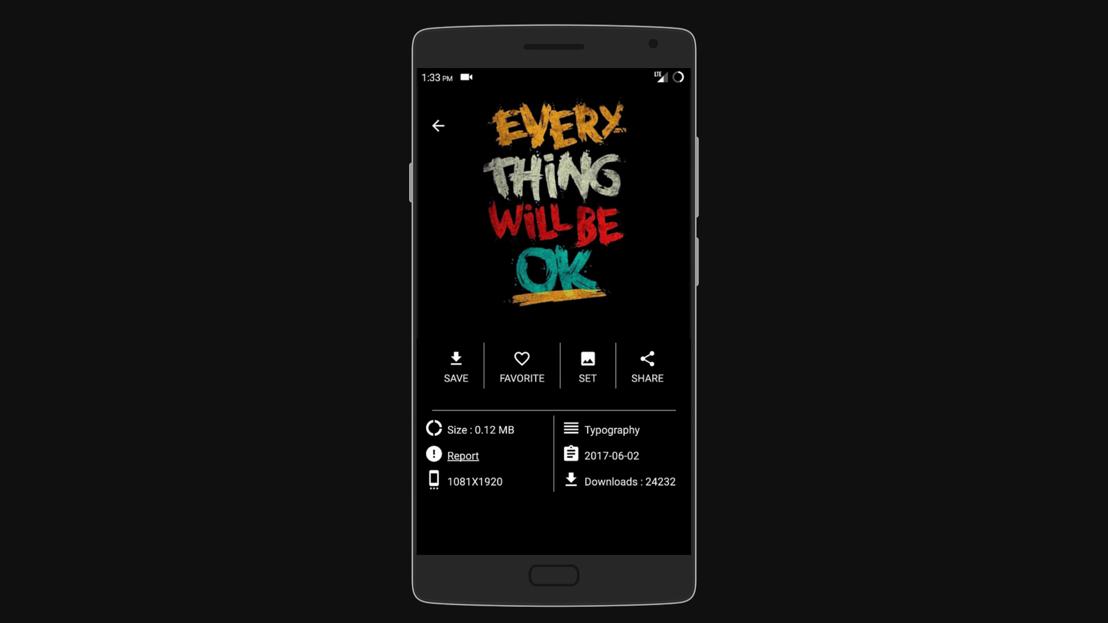
{"action": "key", "text": "Escape"}
{"action": "scroll", "coordinate": [554, 361], "scroll_direction": "down", "scroll_amount": 3}
{"action": "scroll", "coordinate": [554, 361], "scroll_direction": "down", "scroll_amount": 3}
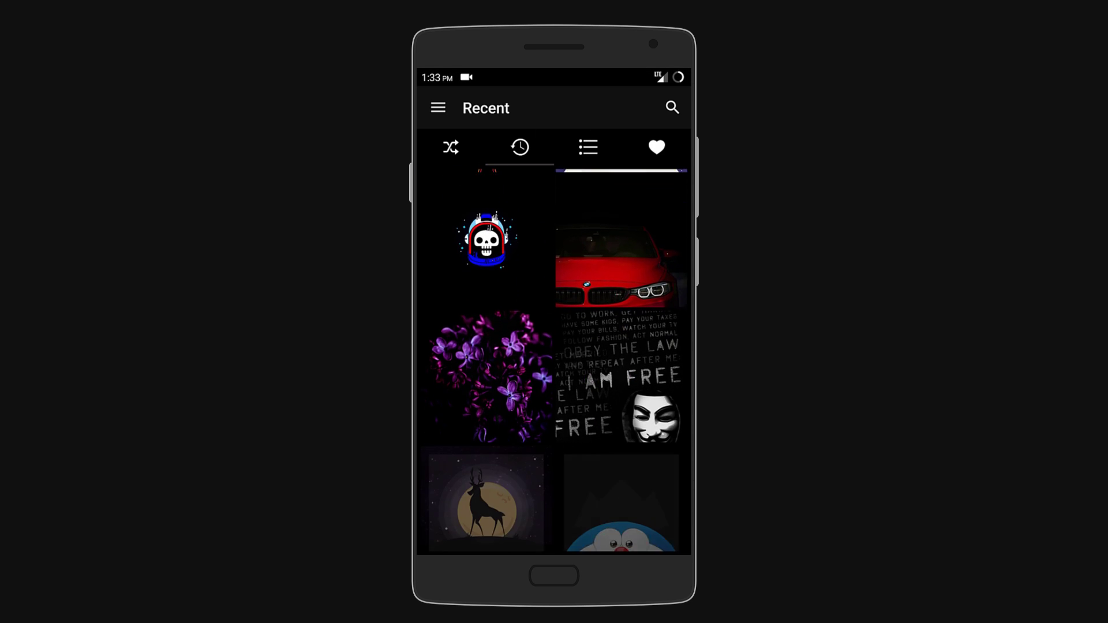
{"action": "scroll", "coordinate": [554, 361], "scroll_direction": "down", "scroll_amount": 3}
{"action": "scroll", "coordinate": [555, 361], "scroll_direction": "down", "scroll_amount": 1}
{"action": "scroll", "coordinate": [555, 361], "scroll_direction": "down", "scroll_amount": 2}
{"action": "scroll", "coordinate": [554, 361], "scroll_direction": "down", "scroll_amount": 2}
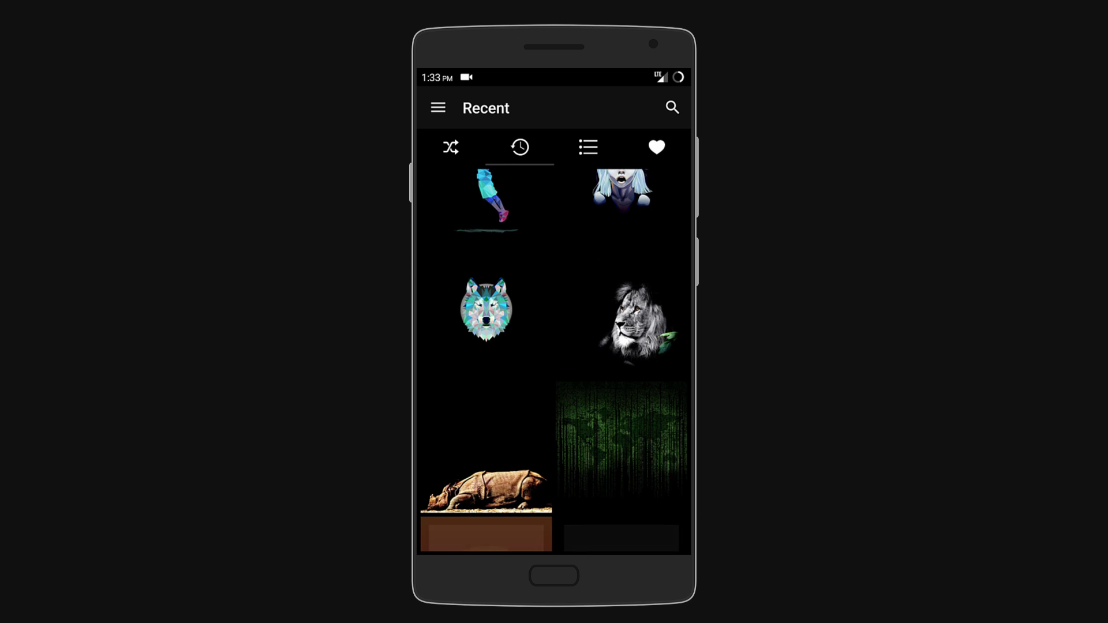
{"action": "scroll", "coordinate": [554, 362], "scroll_direction": "down", "scroll_amount": 3}
{"action": "scroll", "coordinate": [554, 361], "scroll_direction": "down", "scroll_amount": 3}
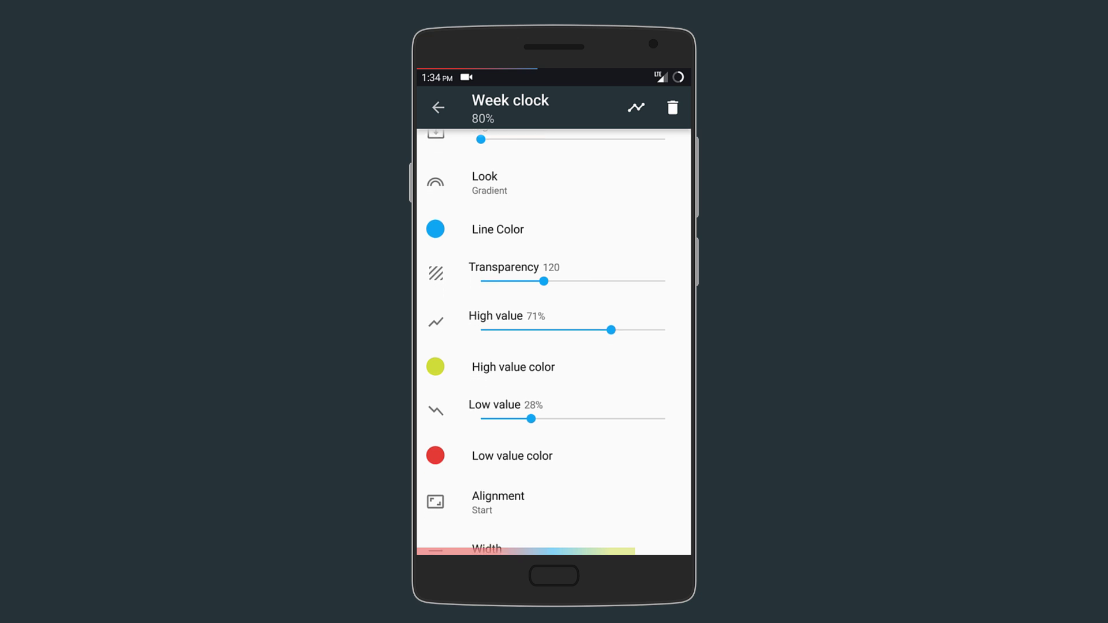
Choose and confirm a new colour for the Week clock line
{"action": "left_click", "coordinate": [514, 314]}
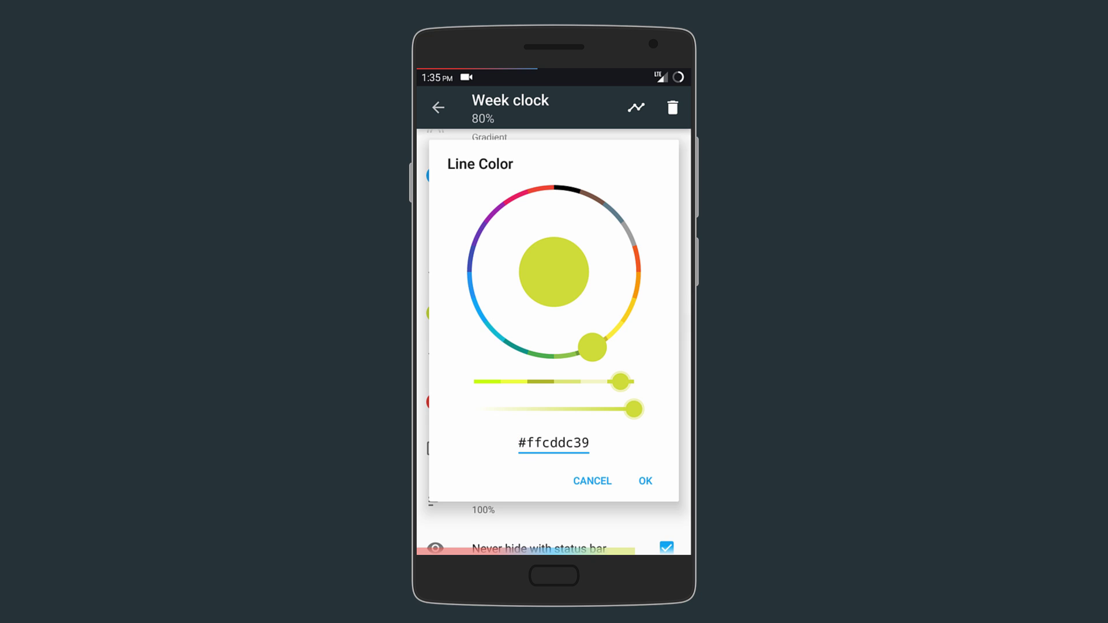
{"action": "left_click", "coordinate": [645, 480]}
{"action": "scroll", "coordinate": [554, 346], "scroll_direction": "down", "scroll_amount": 1}
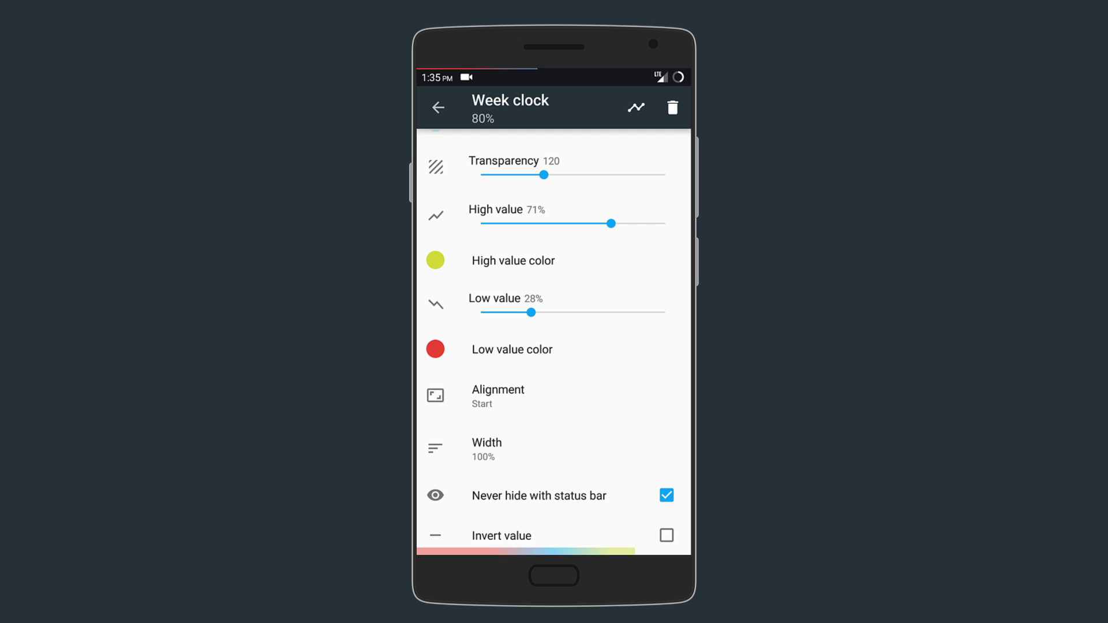
{"action": "scroll", "coordinate": [554, 346], "scroll_direction": "up", "scroll_amount": 5}
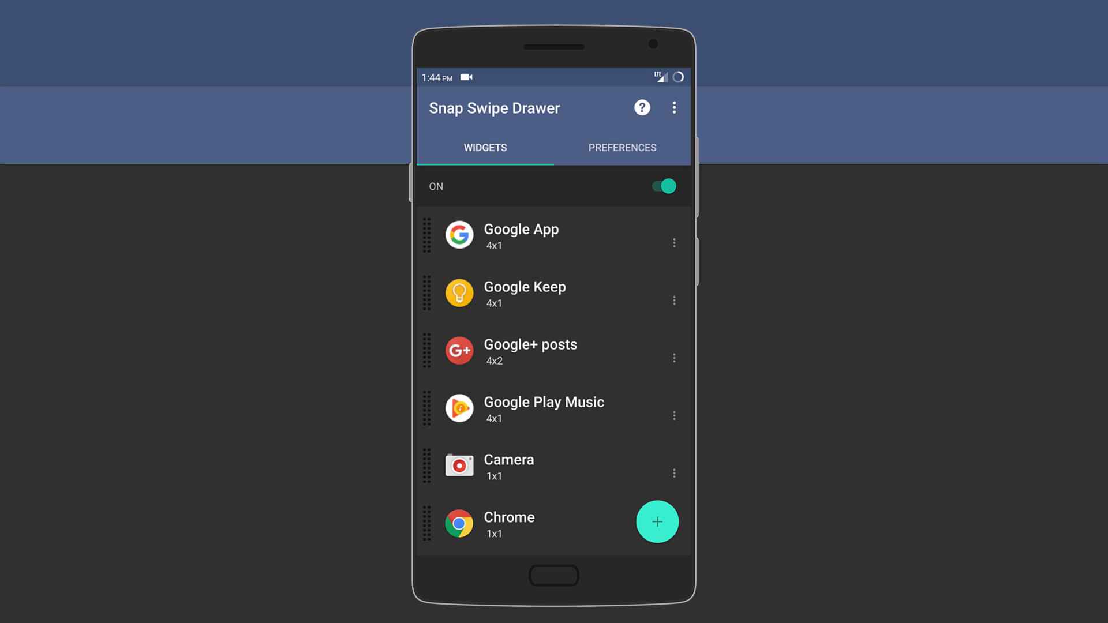
{"action": "scroll", "coordinate": [554, 372], "scroll_direction": "down", "scroll_amount": 3}
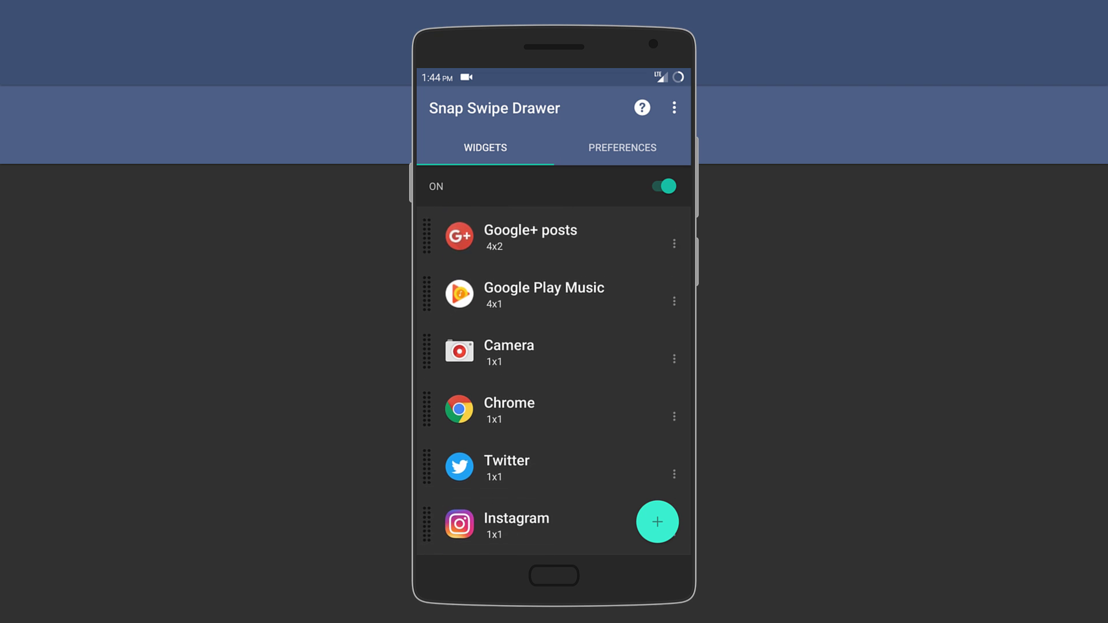
{"action": "scroll", "coordinate": [554, 381], "scroll_direction": "up", "scroll_amount": 3}
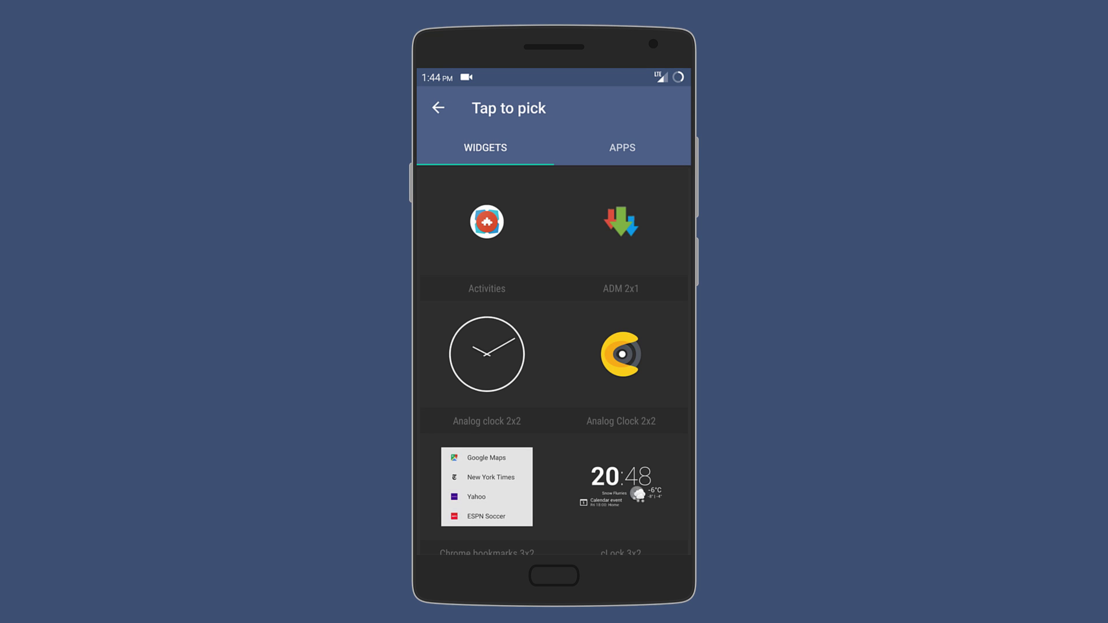
{"action": "scroll", "coordinate": [555, 346], "scroll_direction": "down", "scroll_amount": 10}
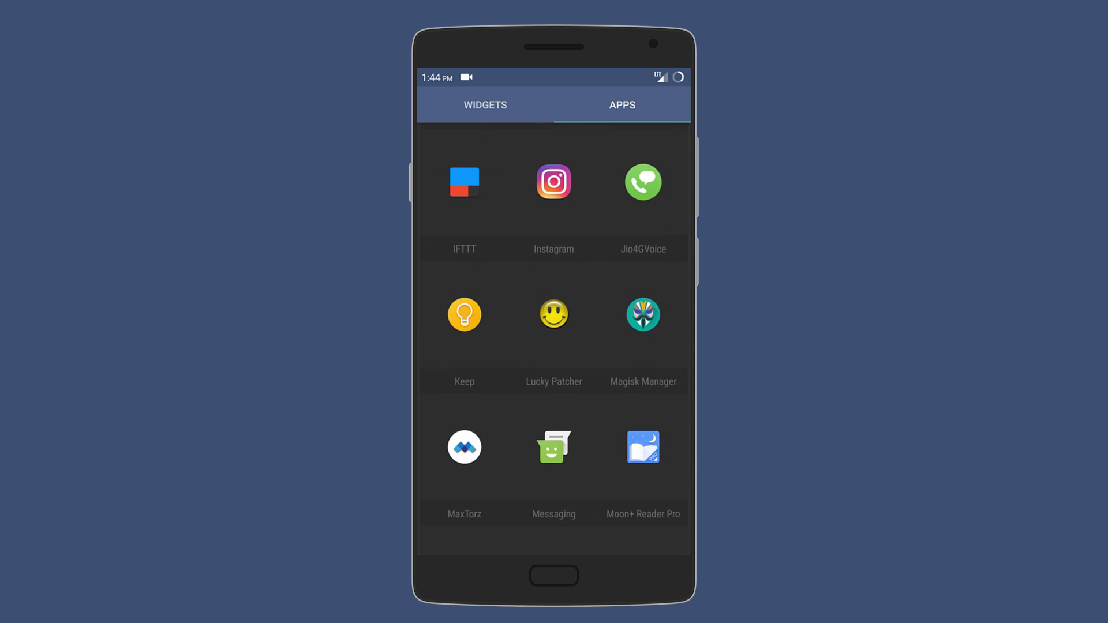
Leave the app picker without adding anything and review the Widgets drawer preferences
{"action": "key", "text": "Escape"}
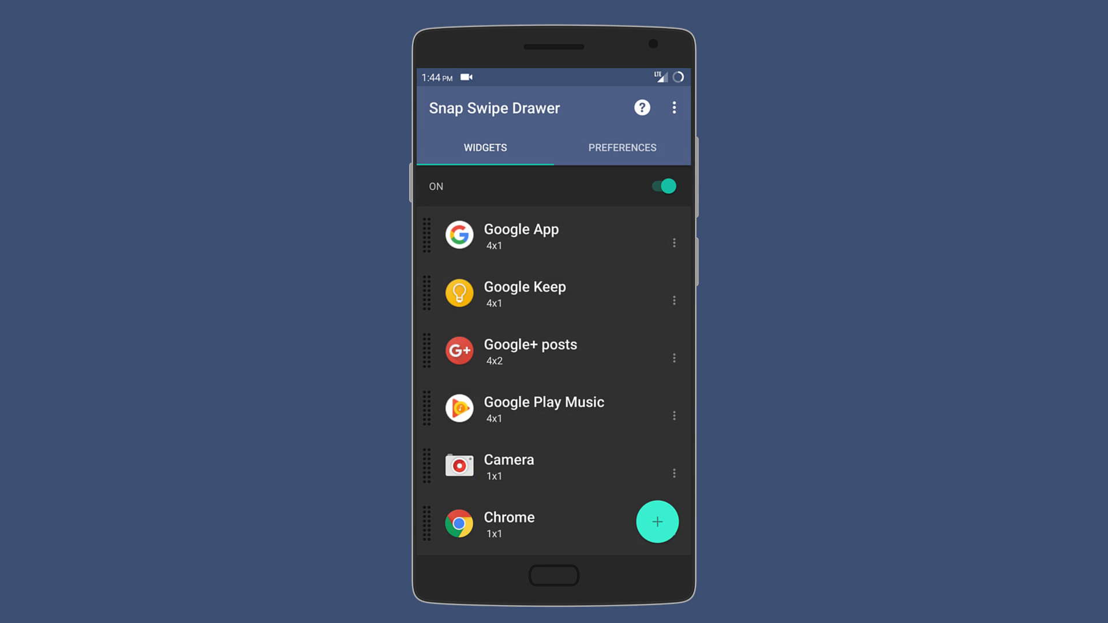
{"action": "left_click", "coordinate": [622, 148]}
{"action": "left_click", "coordinate": [594, 254]}
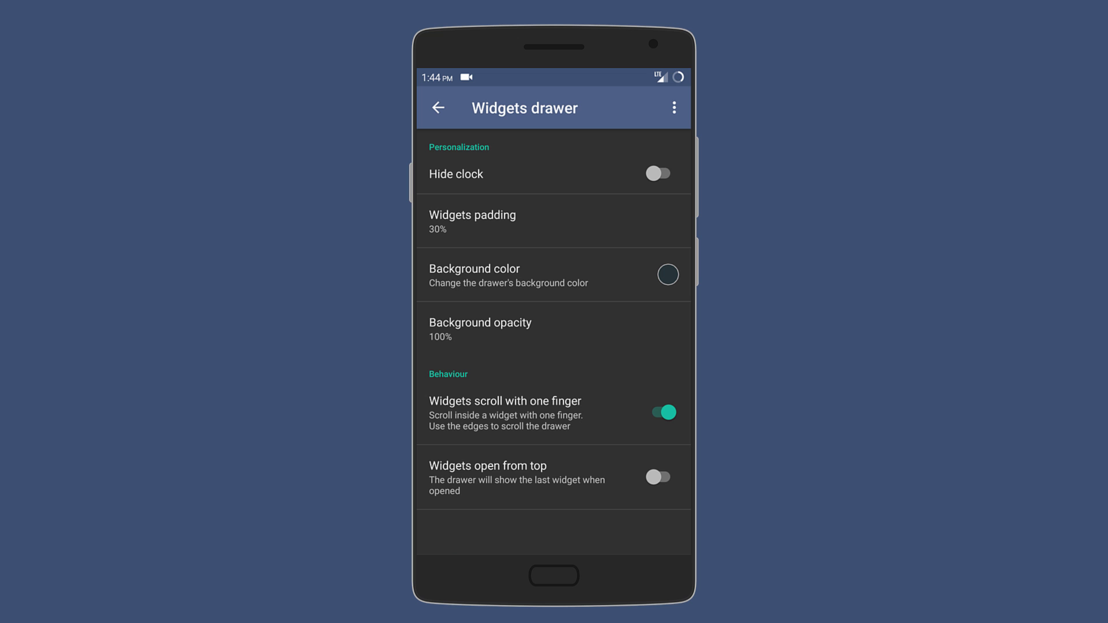
{"action": "key", "text": "Escape"}
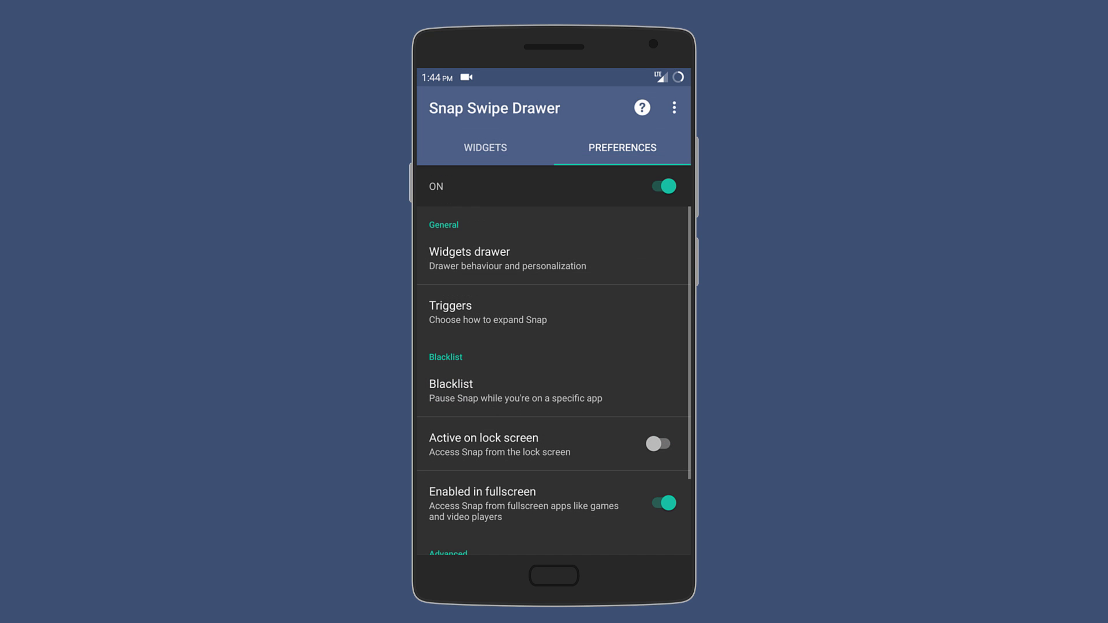